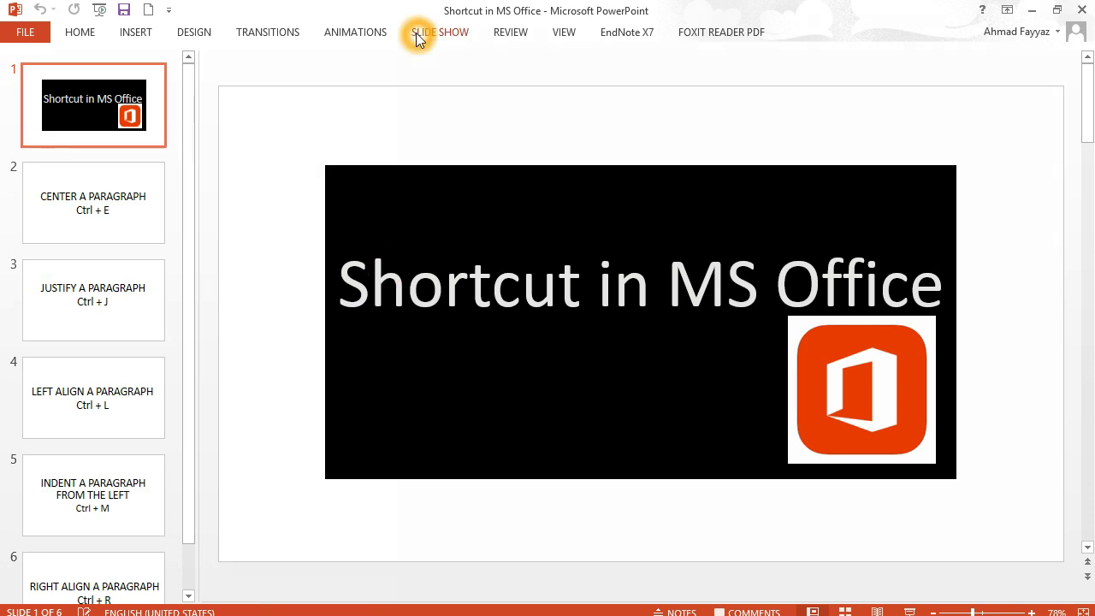
# Select the black title rectangle on slide 1 and show the Design tab's Themes and Variants
pyautogui.click(260, 36)
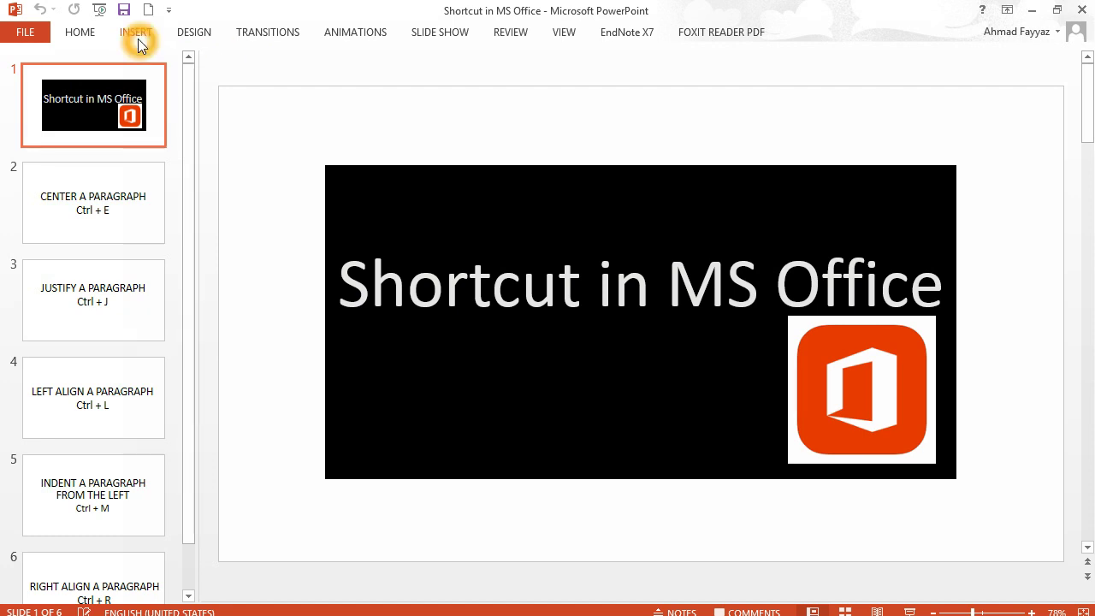
pyautogui.click(192, 36)
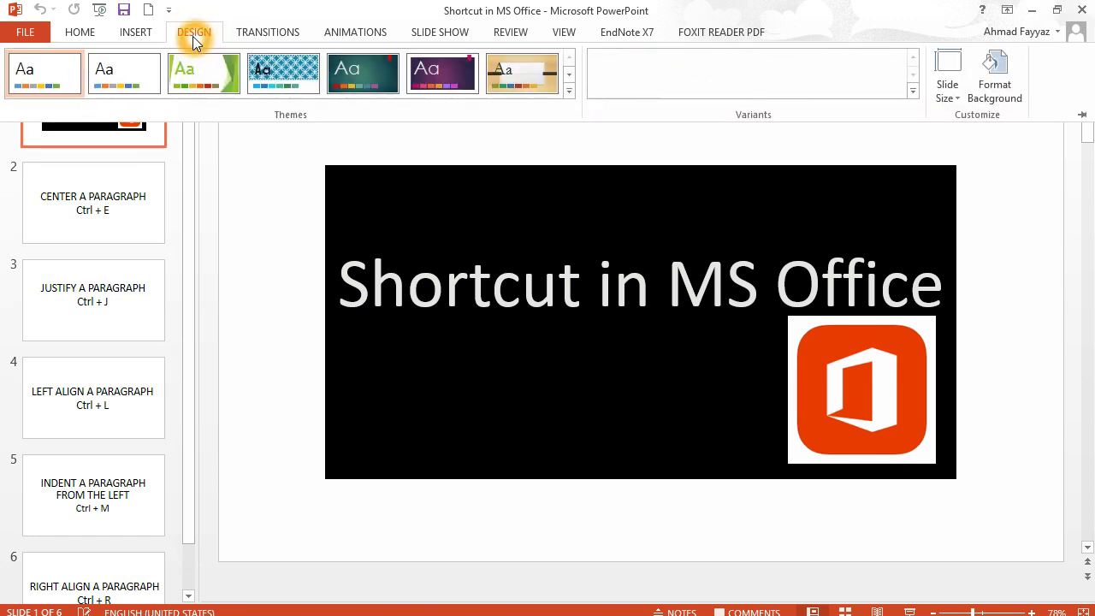
pyautogui.click(370, 220)
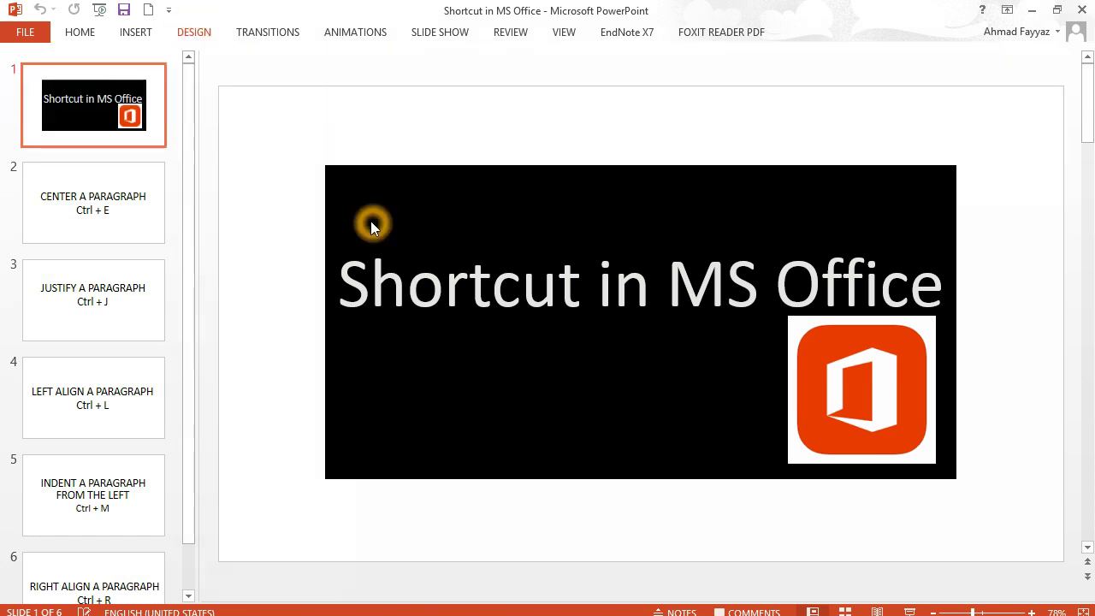
pyautogui.click(433, 214)
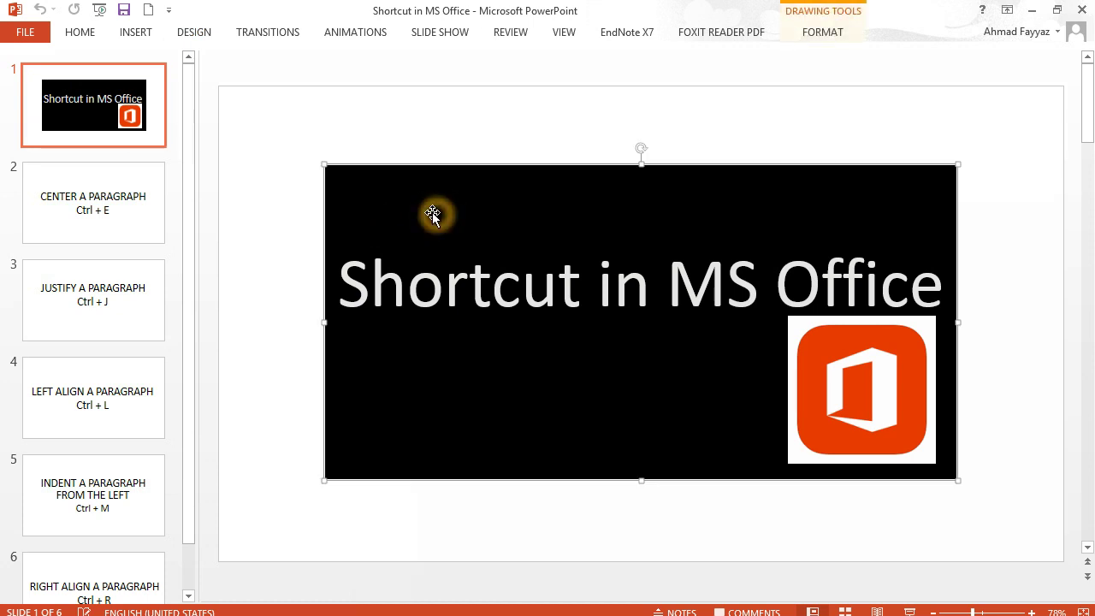
pyautogui.click(186, 31)
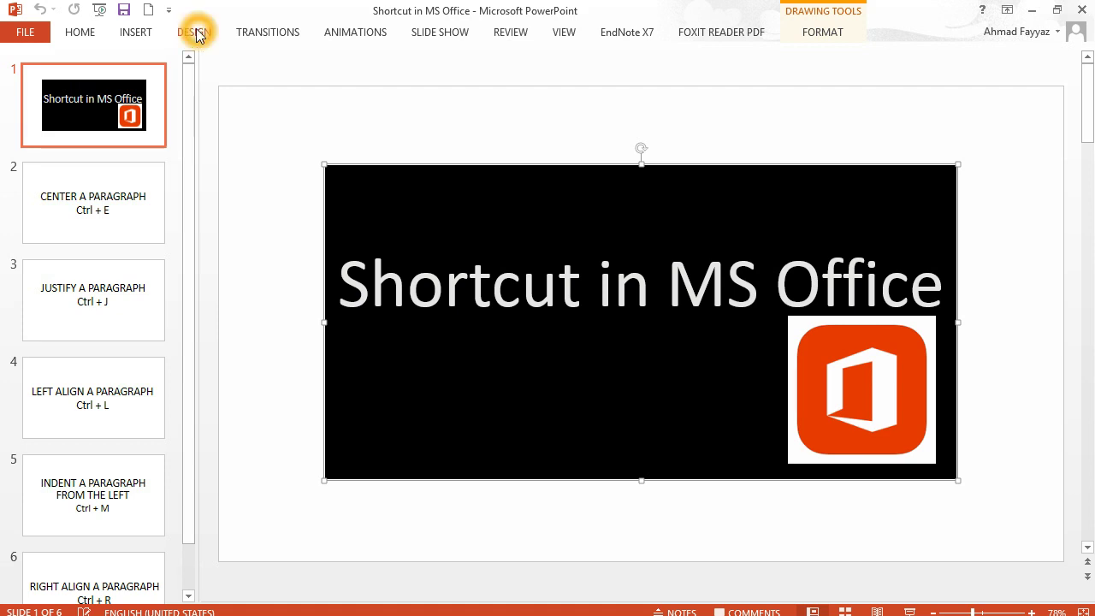
pyautogui.click(195, 32)
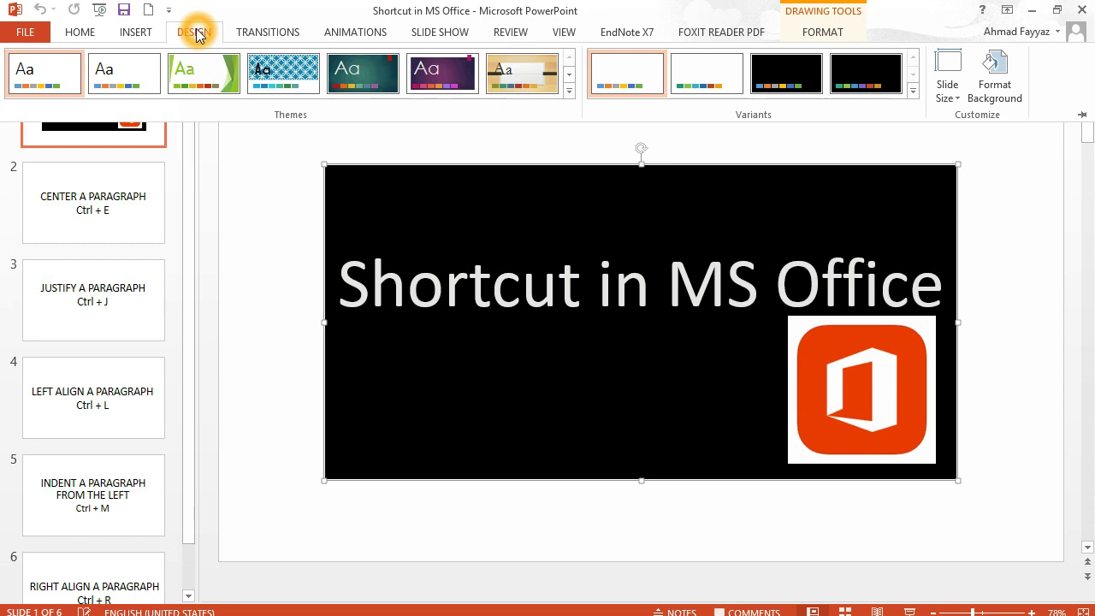
pyautogui.click(185, 130)
pyautogui.click(428, 178)
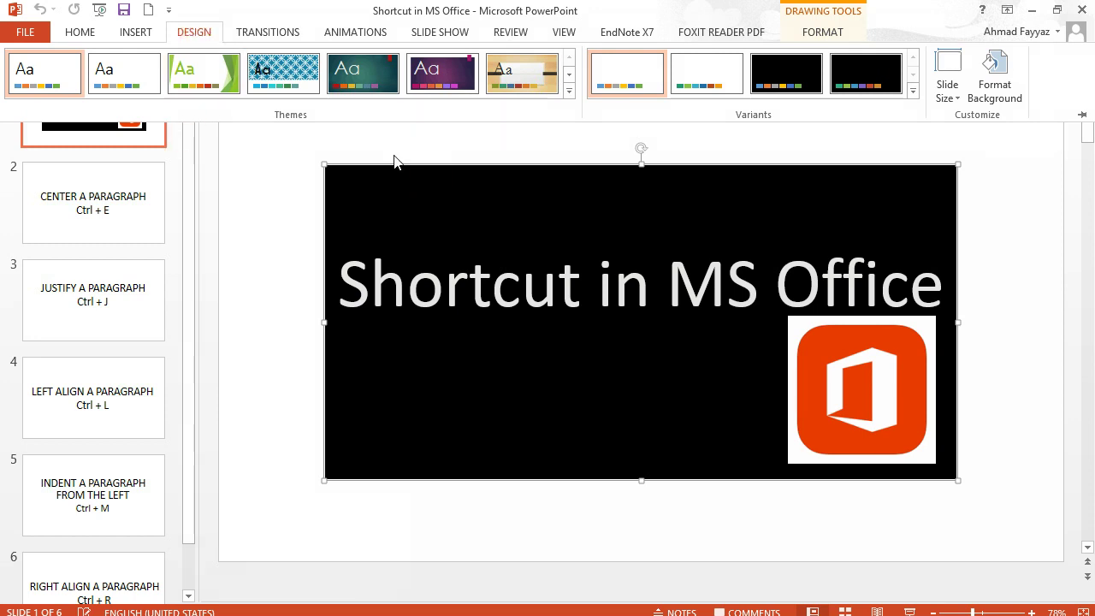
pyautogui.click(198, 31)
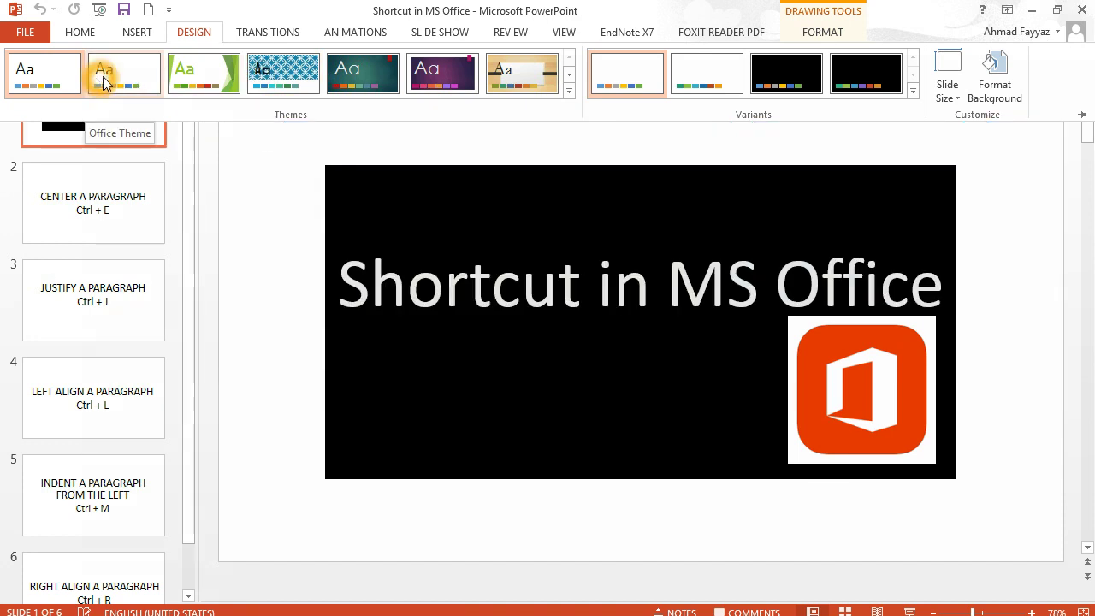
# Preview the green Facet and dark-teal Ion themes, then expand the full Themes gallery
pyautogui.click(185, 78)
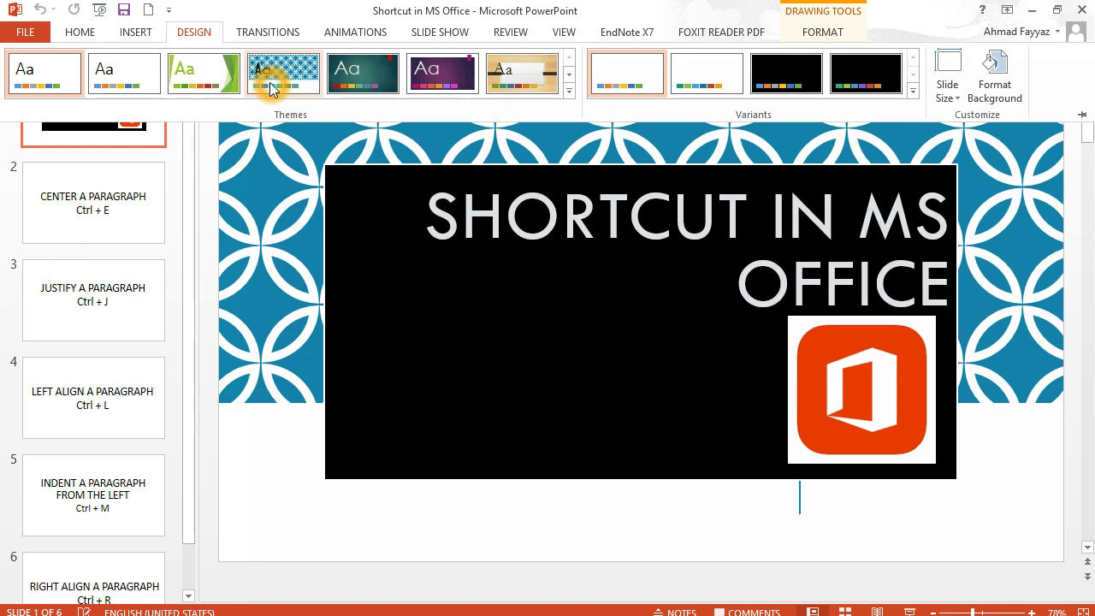
pyautogui.click(368, 89)
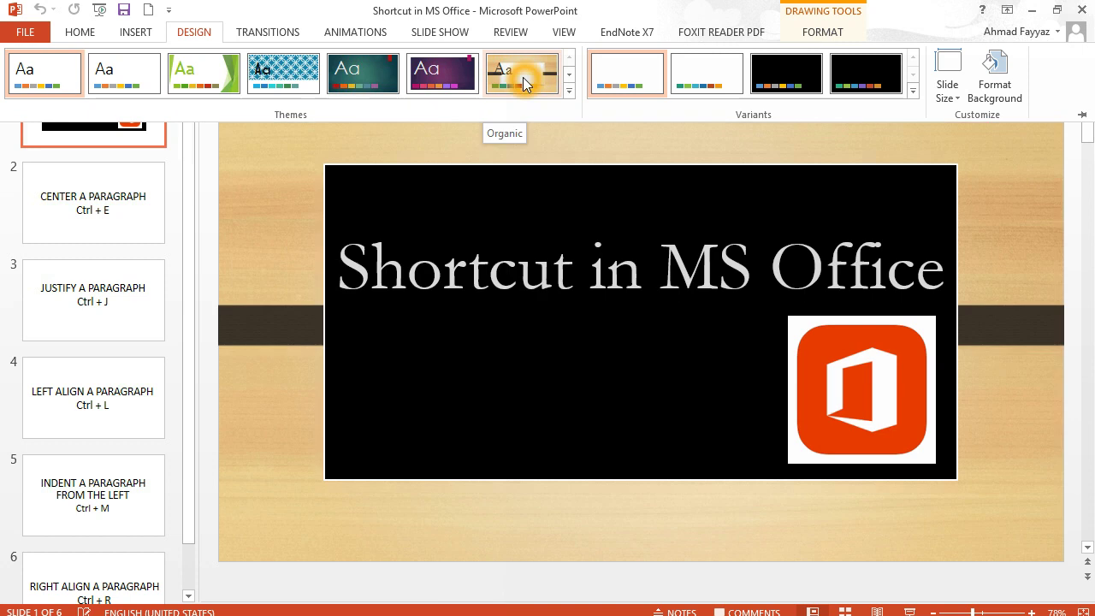
pyautogui.click(569, 91)
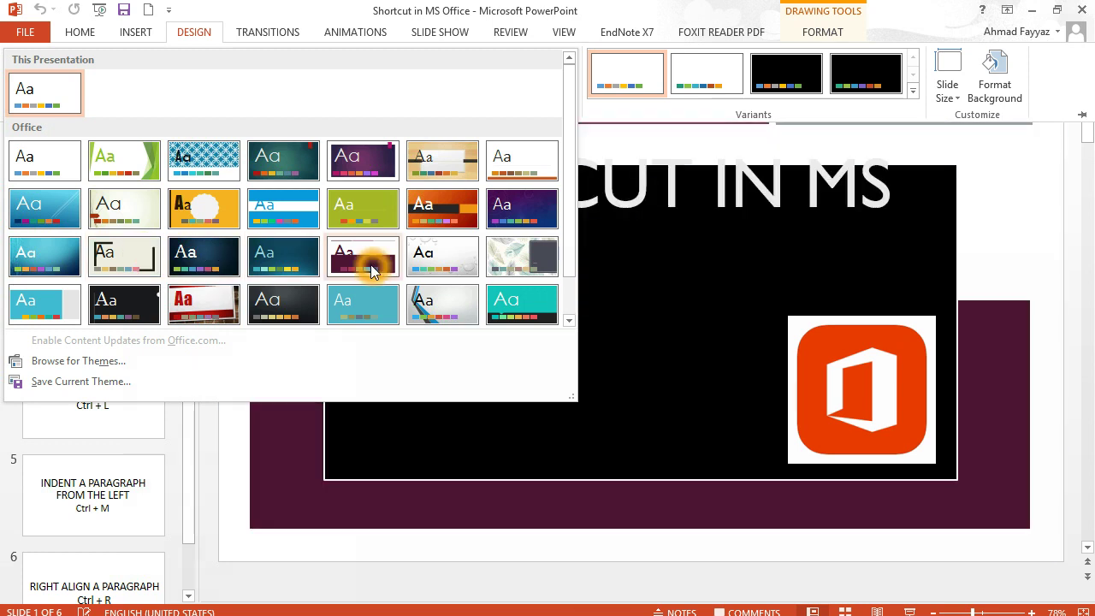
# Preview the Feathered theme, then apply the Integral theme further down the gallery
pyautogui.click(514, 259)
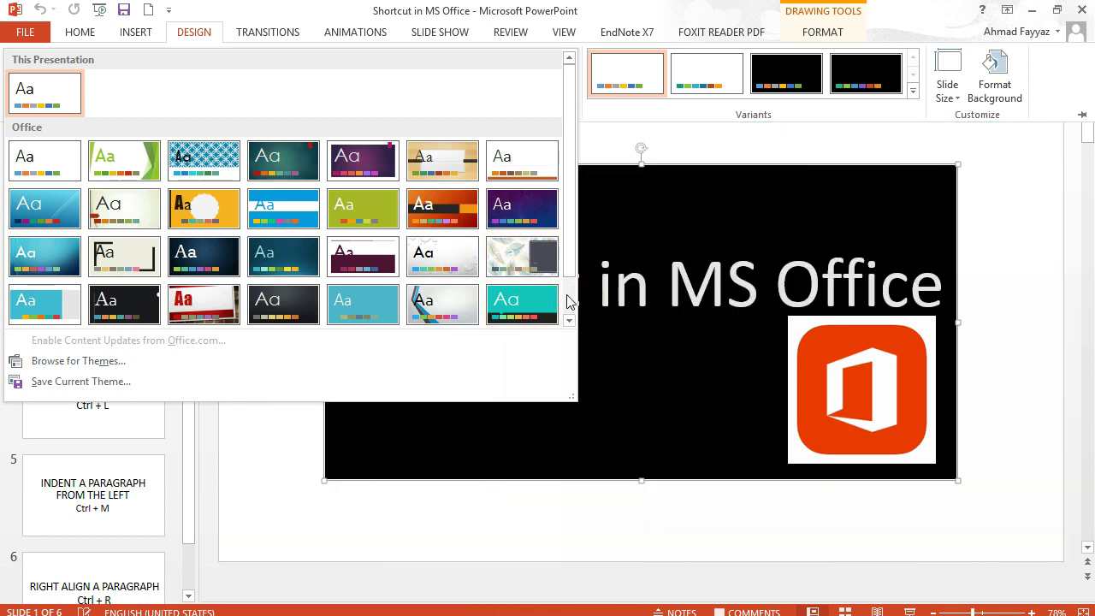
pyautogui.scroll(-1, 568, 299)
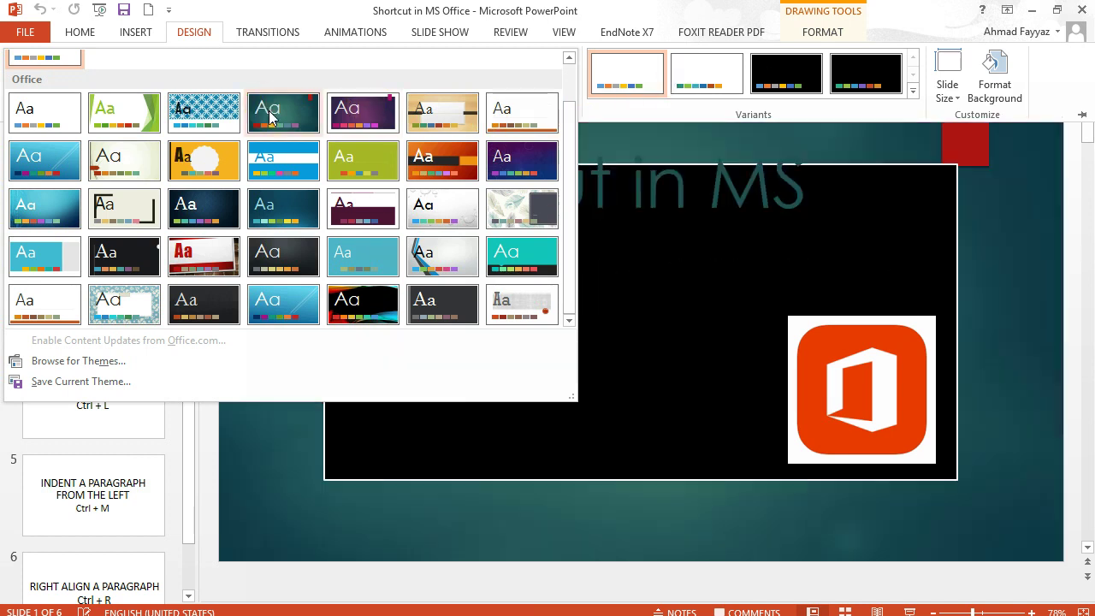
pyautogui.click(220, 120)
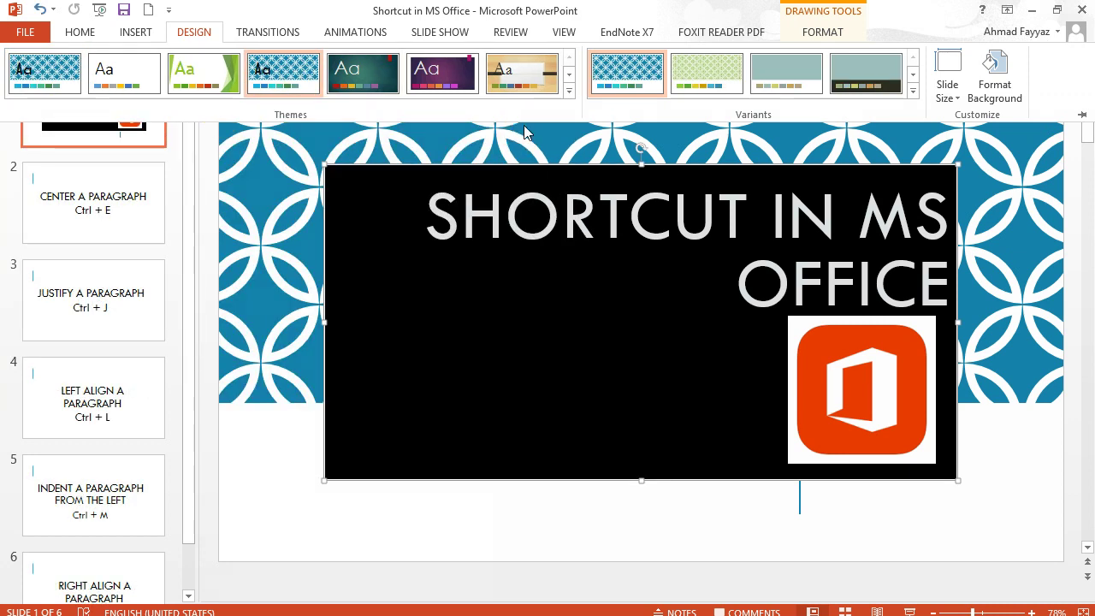
# Try the green, blue-grey and dark Integral variants, then return to the blue one
pyautogui.click(709, 83)
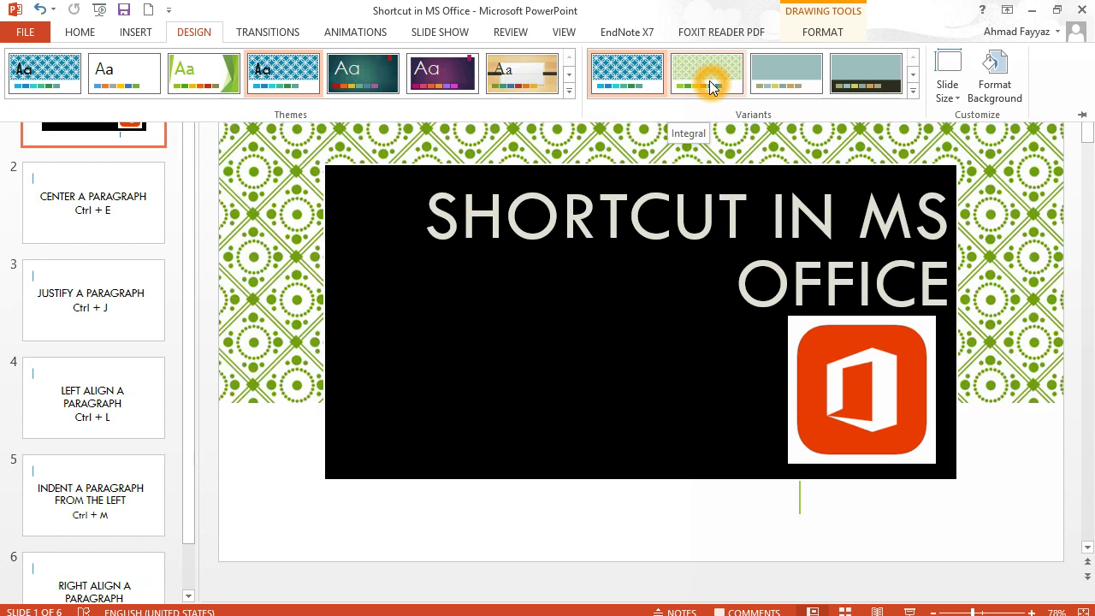
pyautogui.click(795, 74)
pyautogui.click(857, 80)
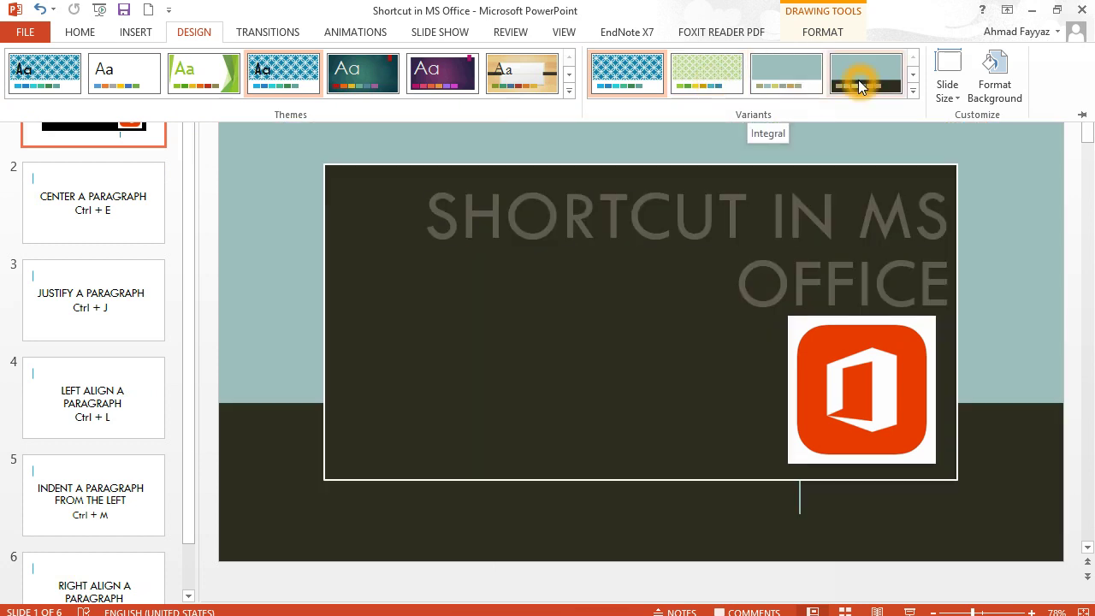
pyautogui.click(697, 80)
pyautogui.click(631, 70)
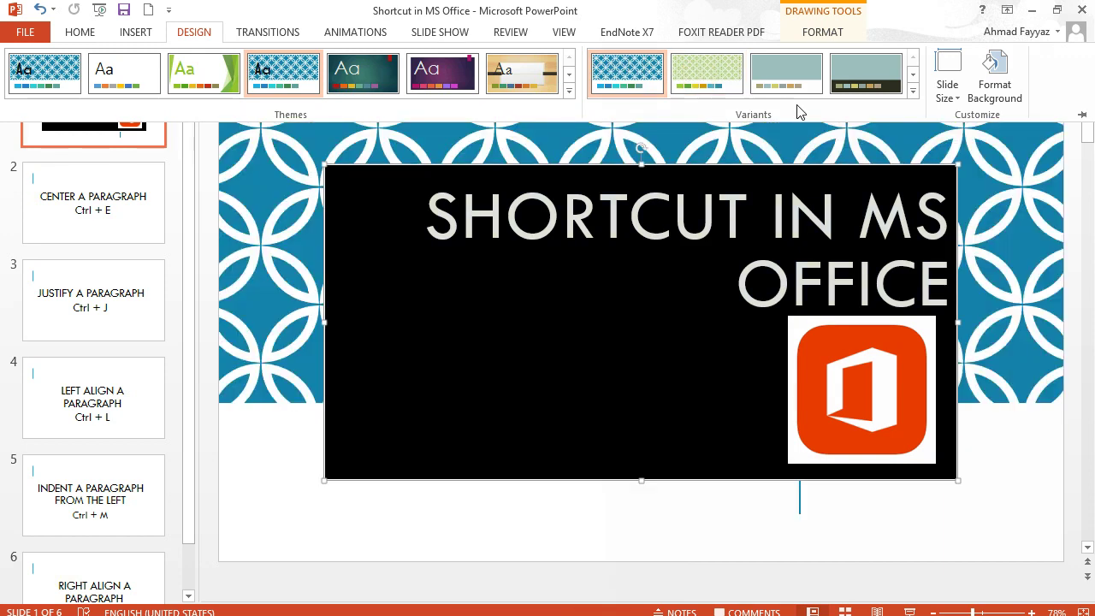
# Expand the Variants list and preview the brown, yellow, teal and grey-brown variants
pyautogui.click(912, 93)
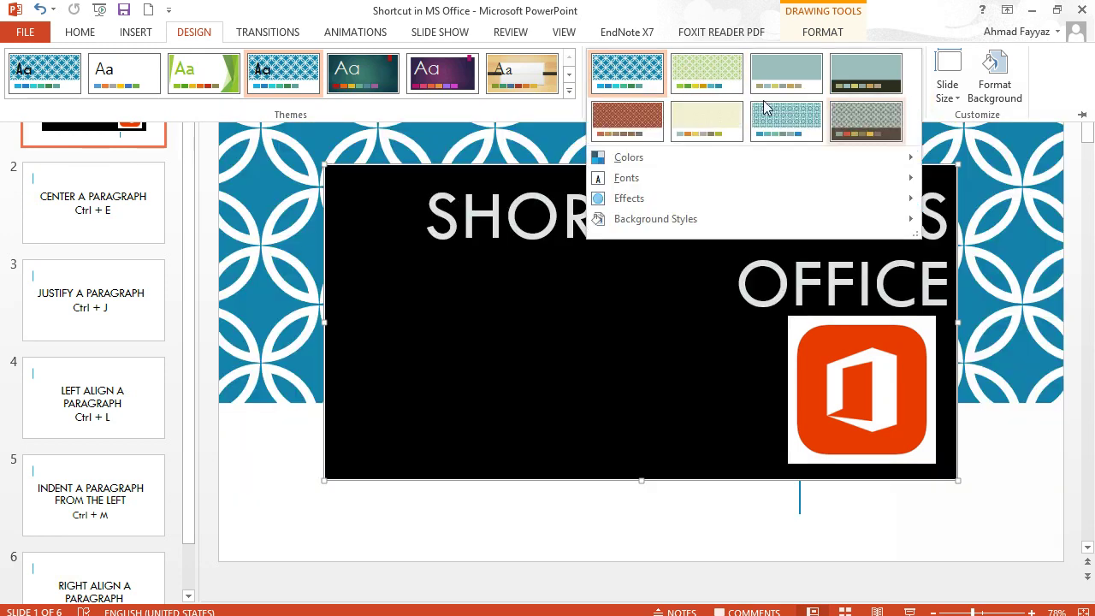
pyautogui.click(630, 127)
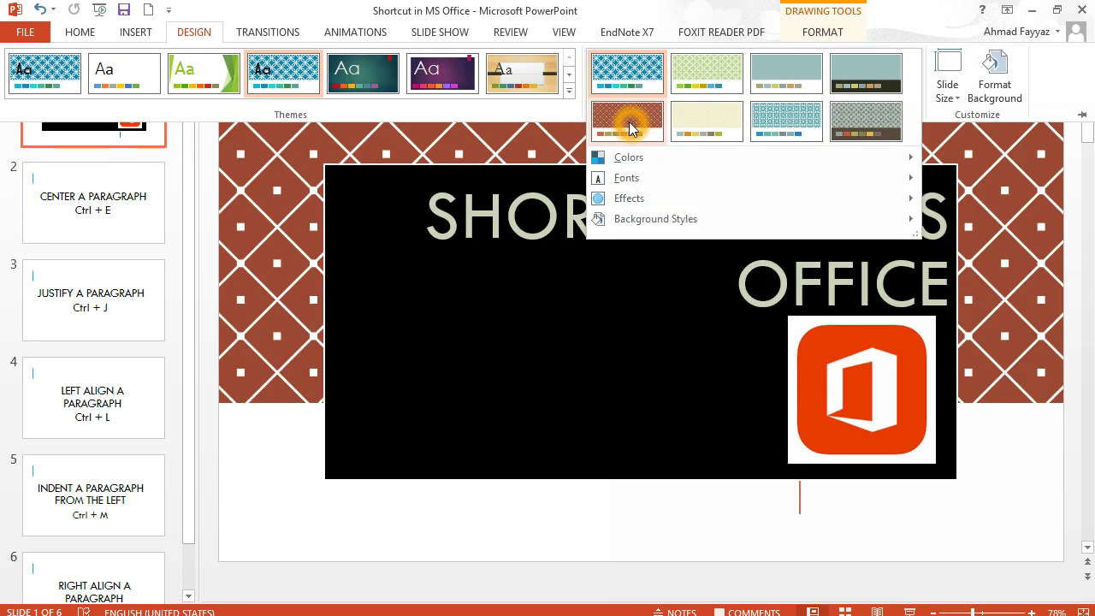
pyautogui.click(697, 122)
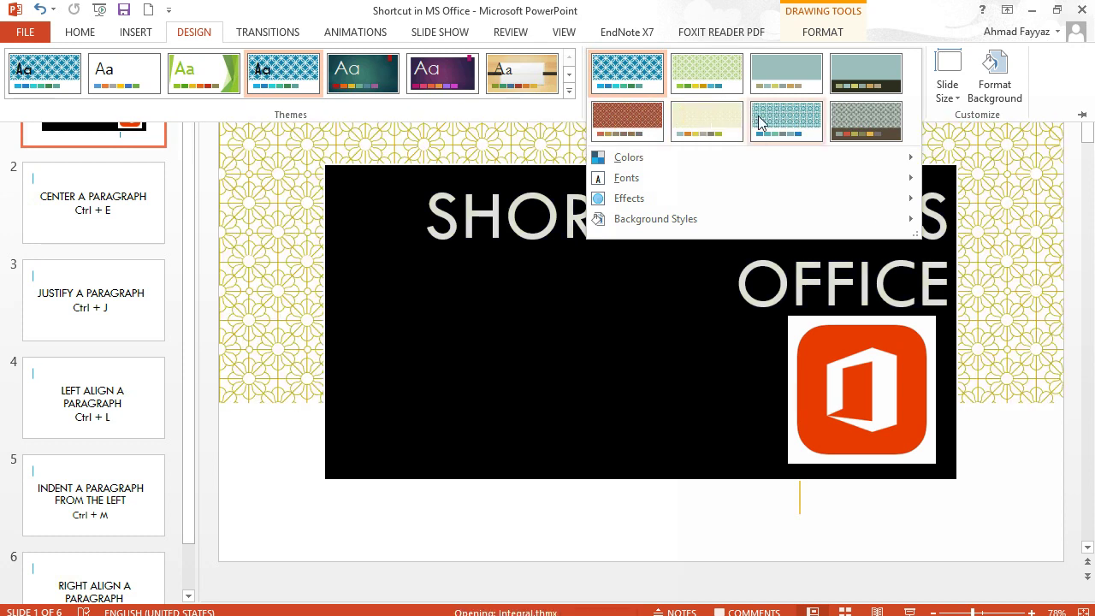
pyautogui.click(769, 117)
pyautogui.click(881, 114)
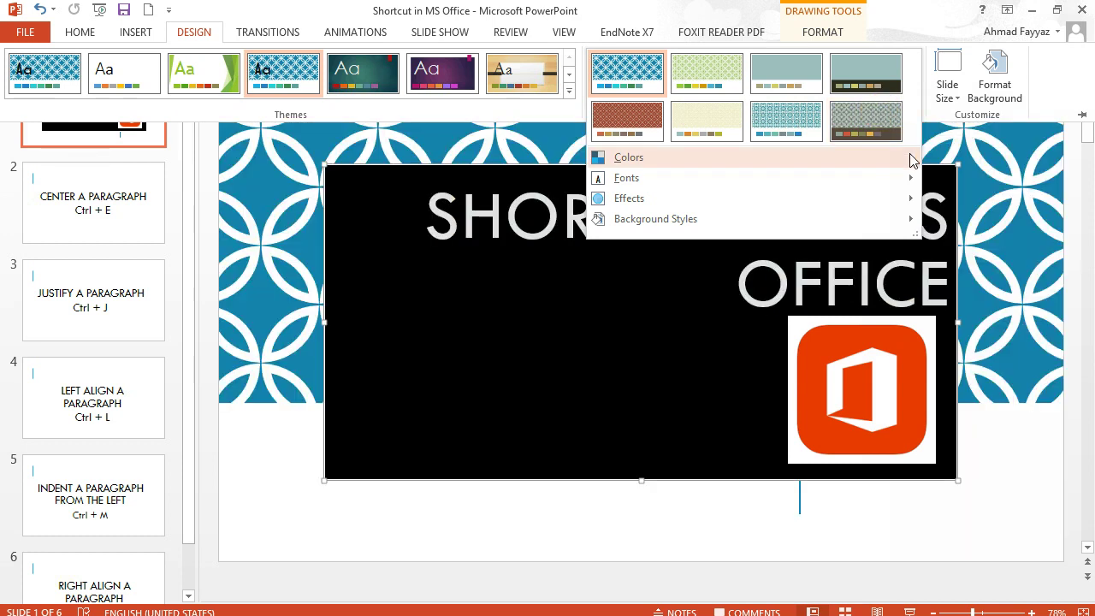
# Apply the Office 2007 - 2010 colour scheme, then switch to the Yellow colour scheme
pyautogui.click(911, 160)
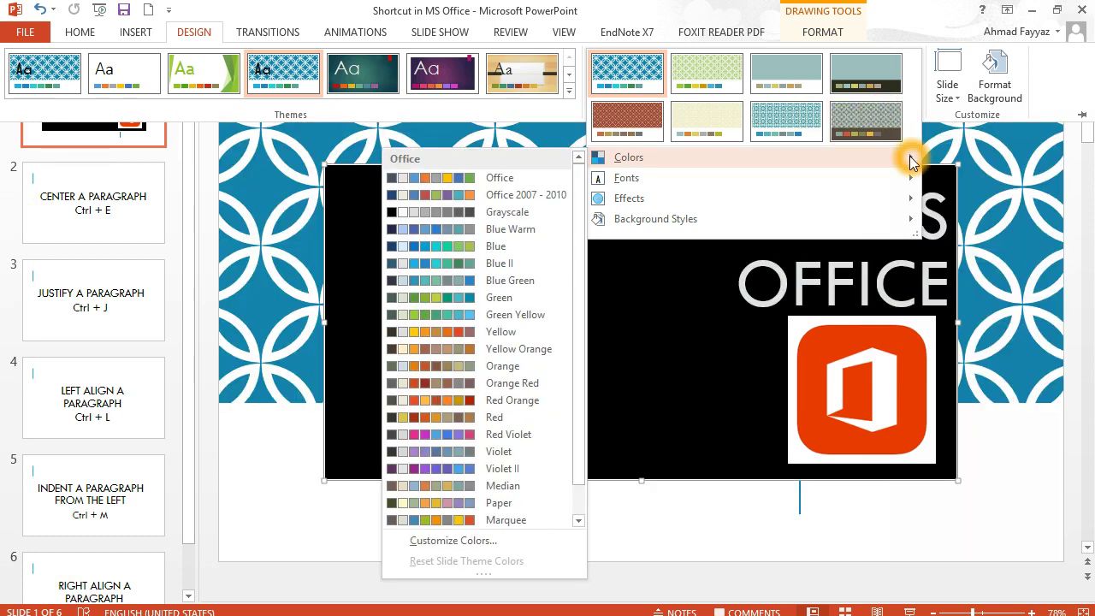
pyautogui.click(436, 197)
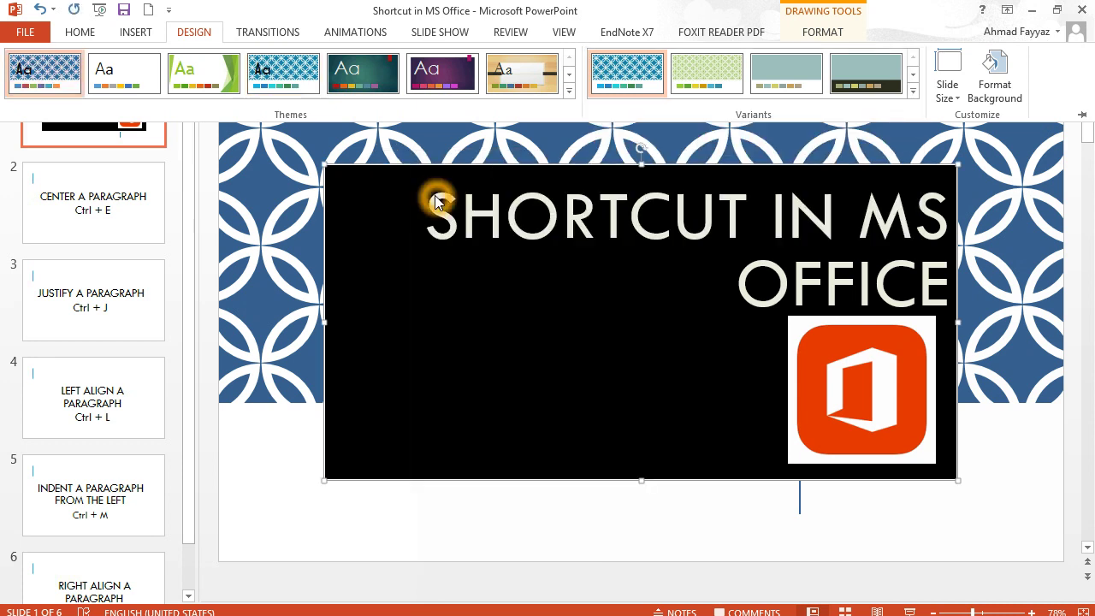
pyautogui.click(914, 89)
pyautogui.moveTo(892, 164)
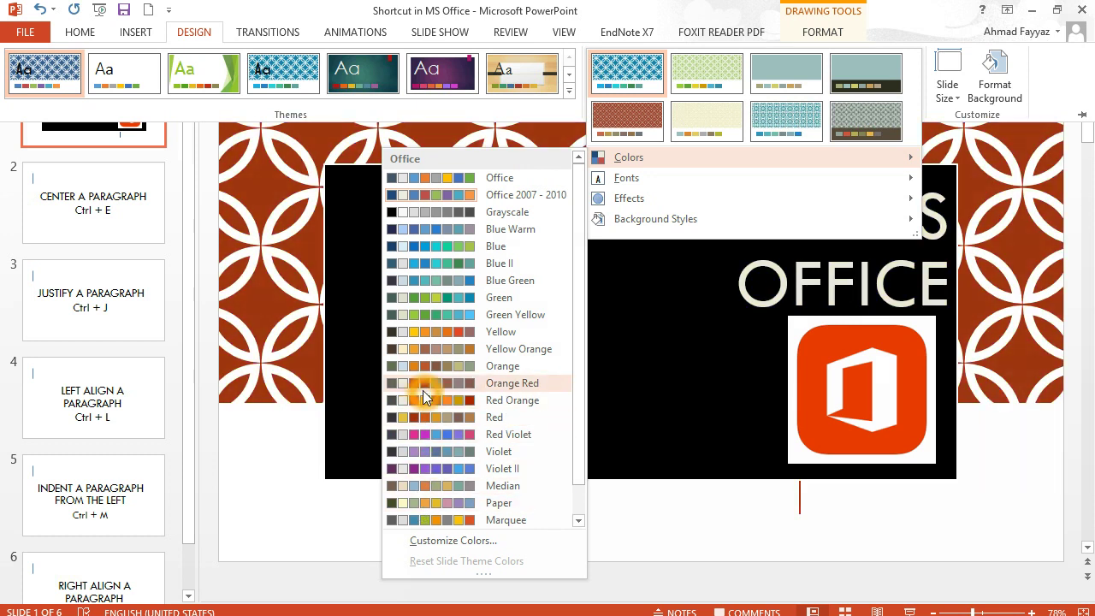
pyautogui.click(454, 332)
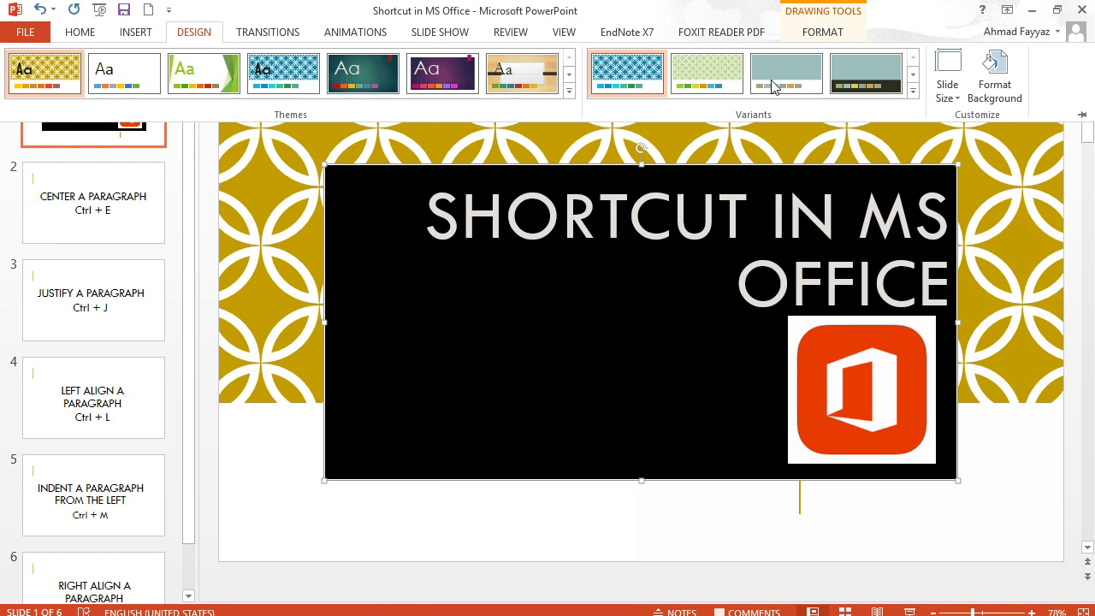
# Apply the Office 2013 effects set to the Integral theme
pyautogui.click(911, 91)
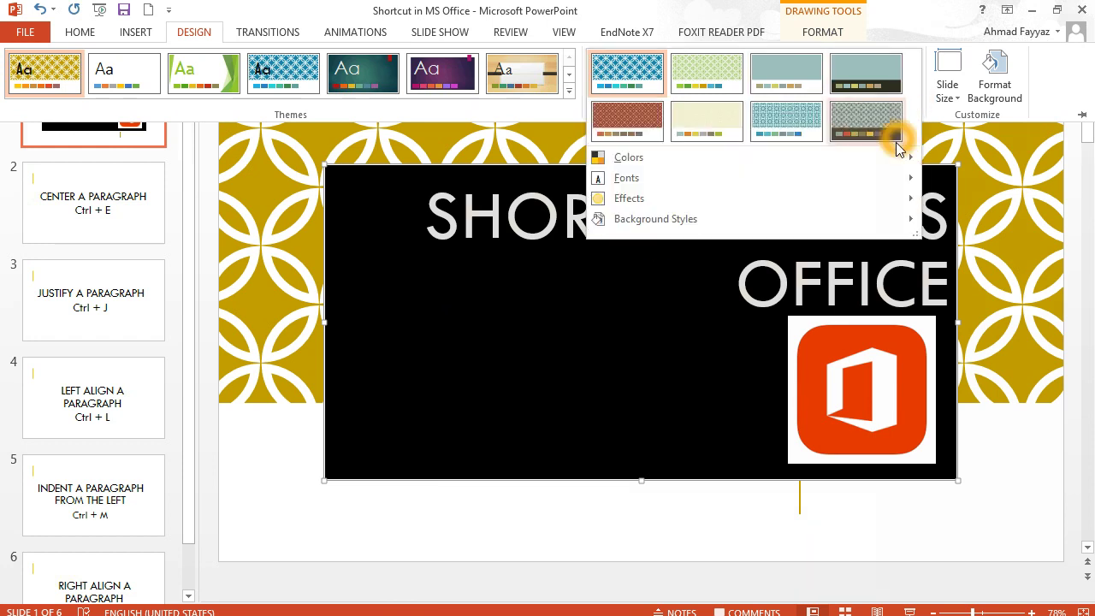
pyautogui.click(897, 157)
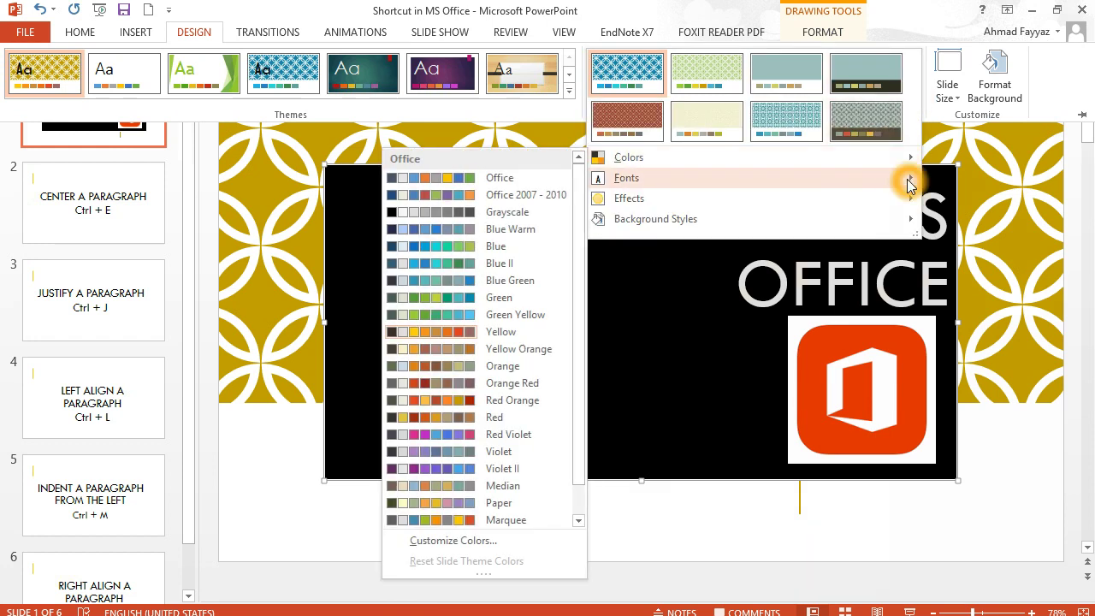
pyautogui.moveTo(909, 182)
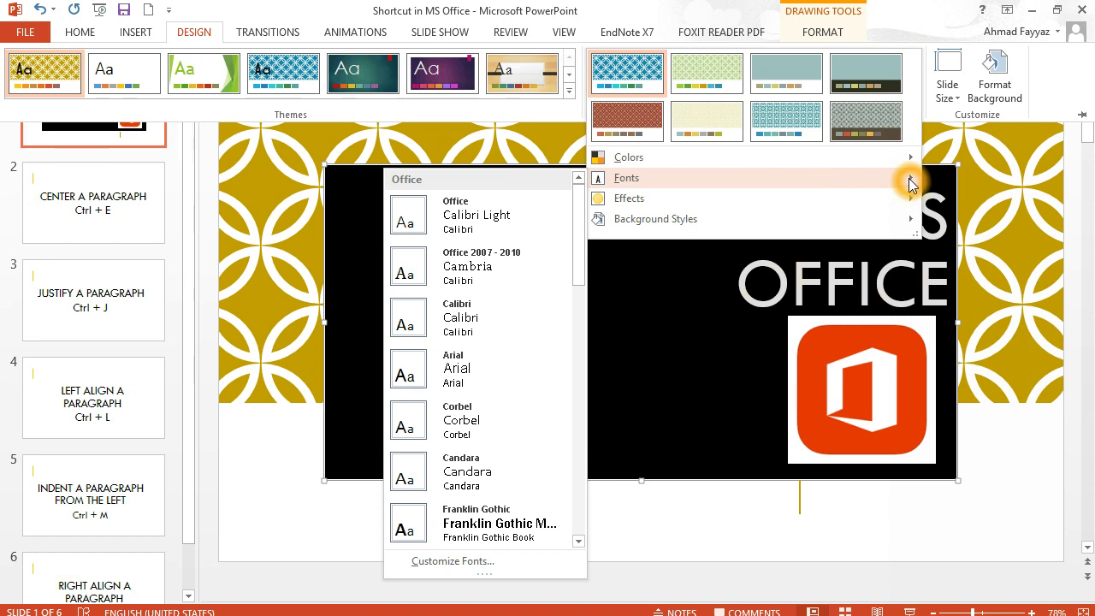
pyautogui.moveTo(911, 204)
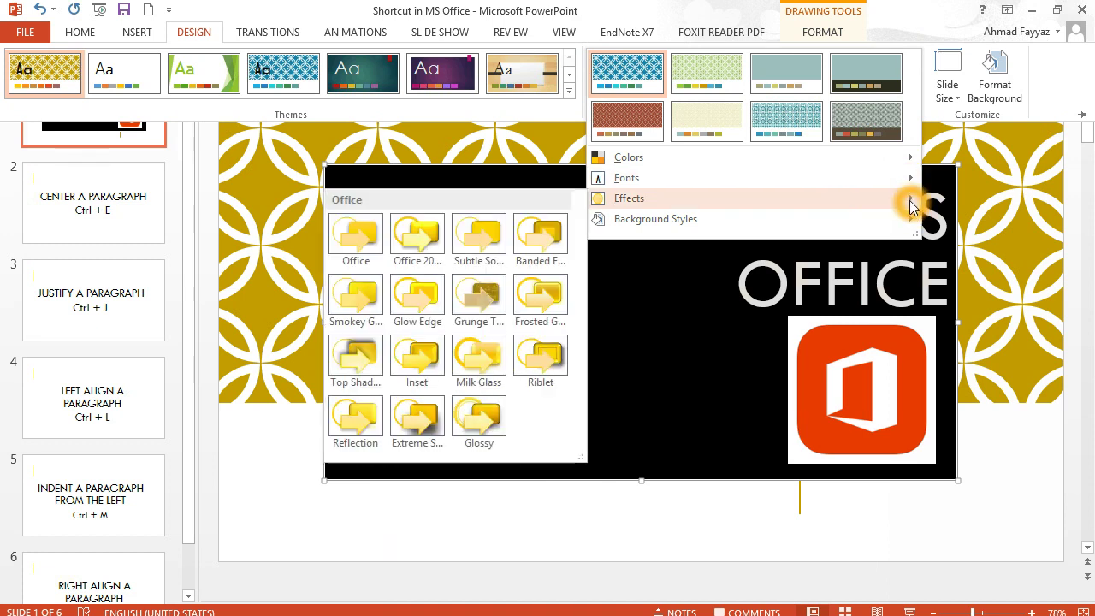
pyautogui.click(408, 247)
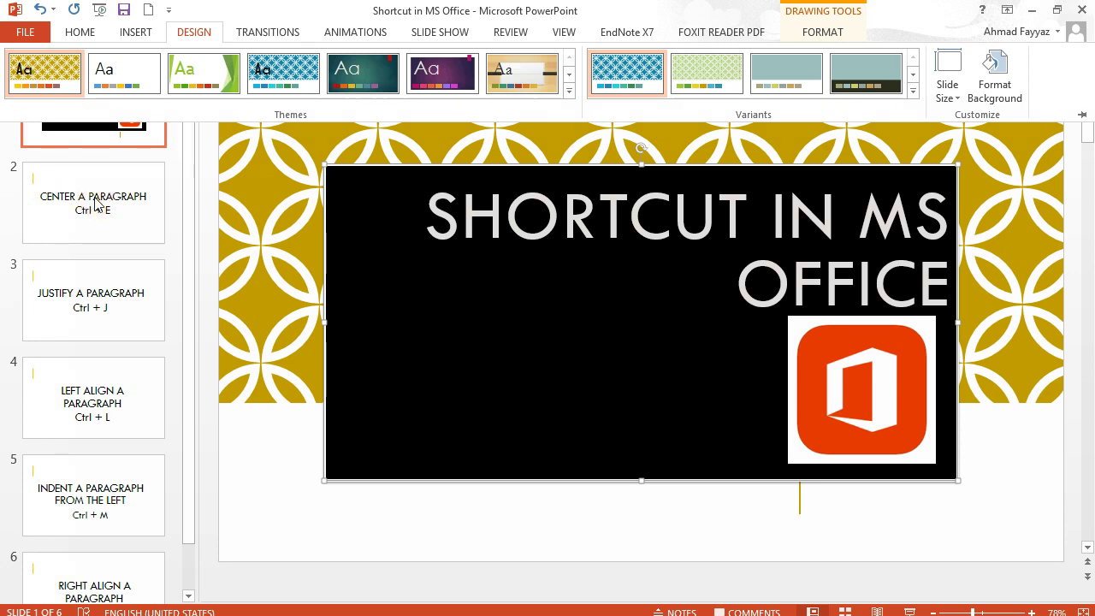
# Collapse the ribbon with Ctrl+F1, glance at slide 2, and return to the title slide
pyautogui.hotkey('ctrl', 'F1')
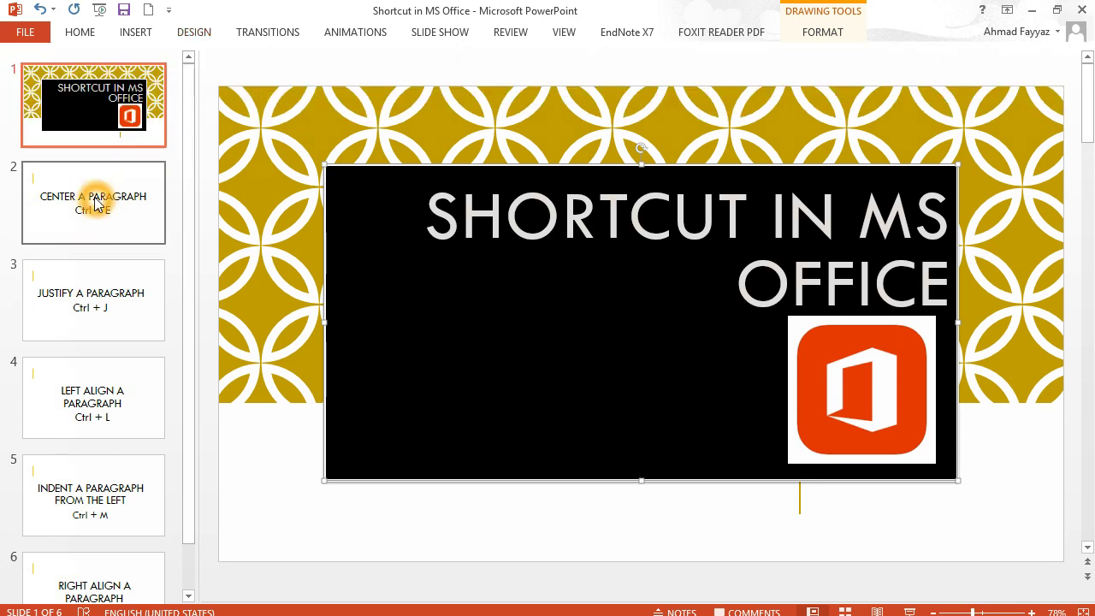
pyautogui.click(96, 201)
pyautogui.click(101, 142)
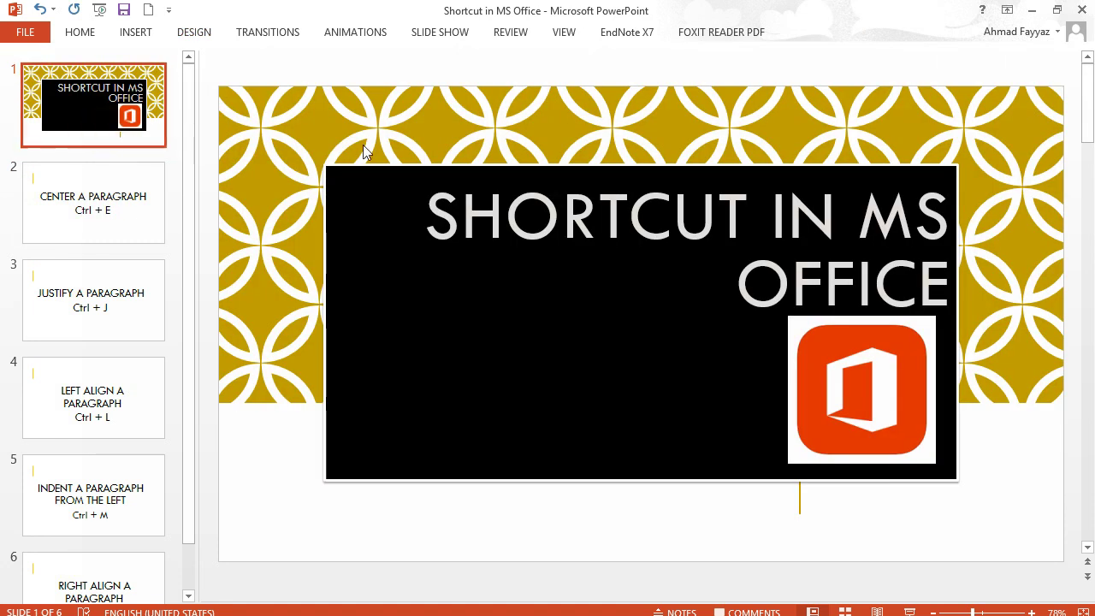
# Expand the Variants list and browse its Background Styles gallery
pyautogui.click(212, 32)
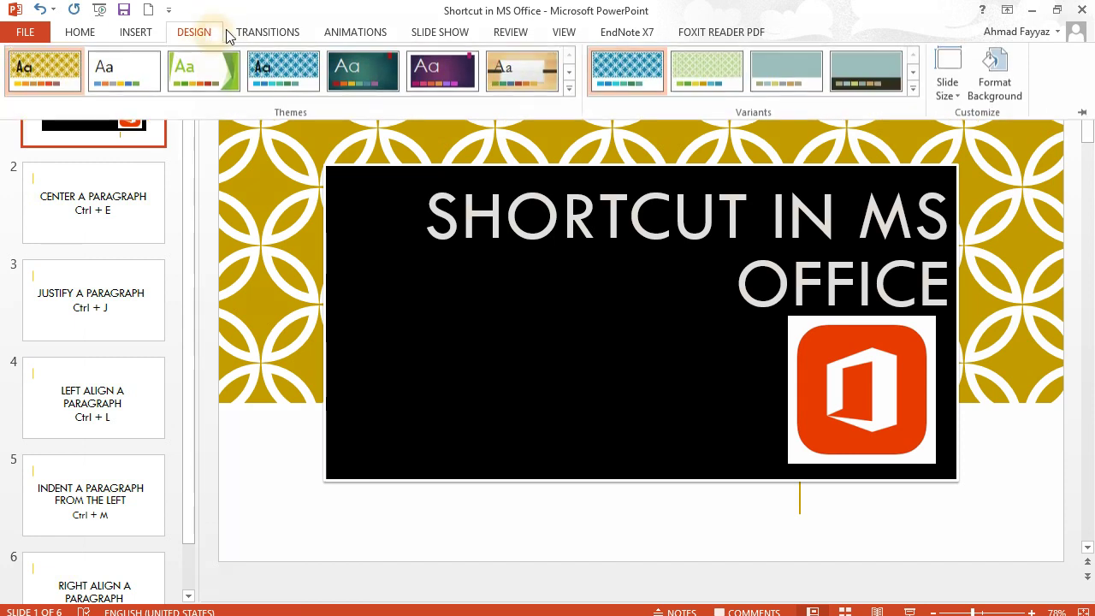
pyautogui.click(913, 89)
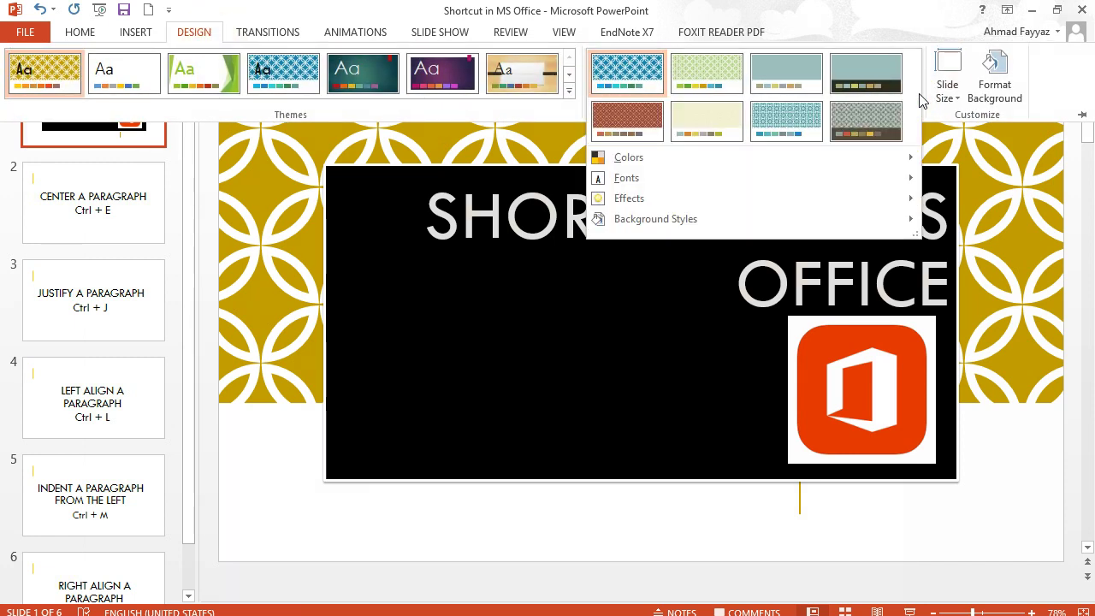
pyautogui.moveTo(906, 200)
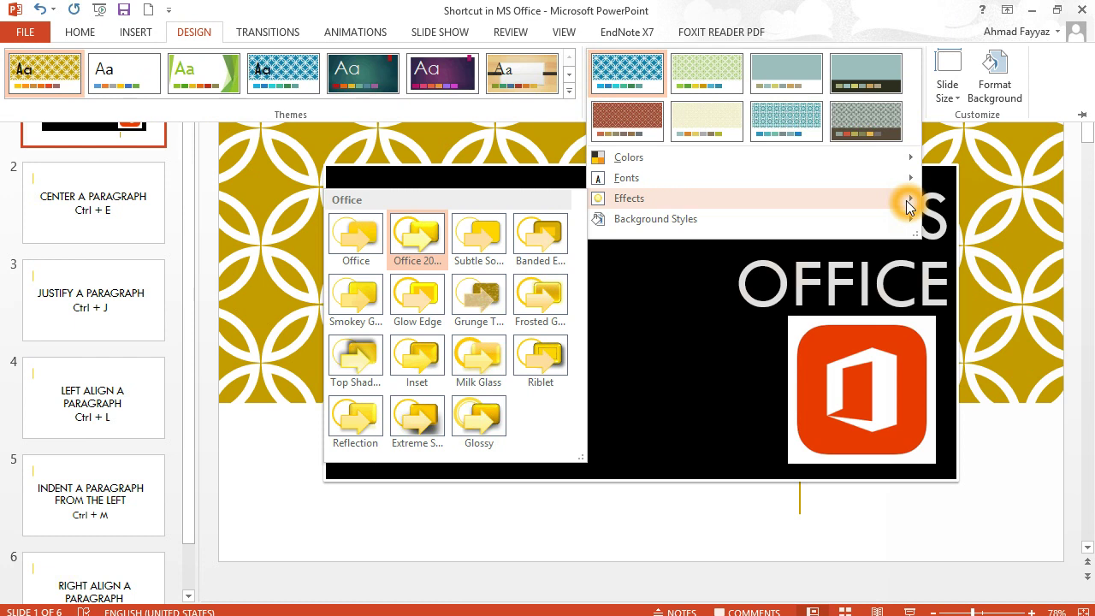
pyautogui.moveTo(899, 147)
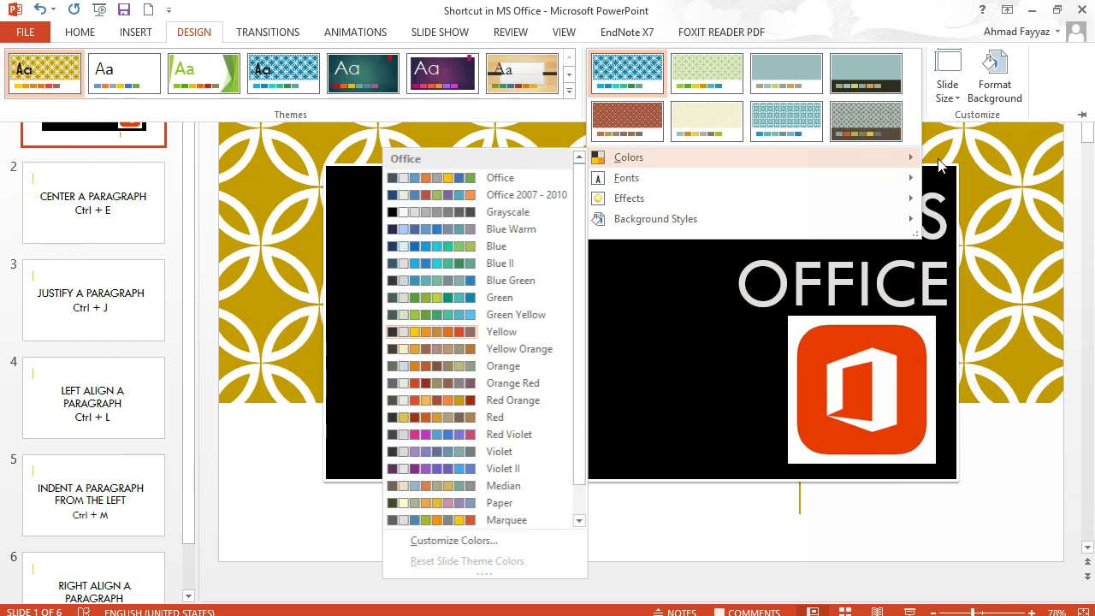
pyautogui.moveTo(915, 224)
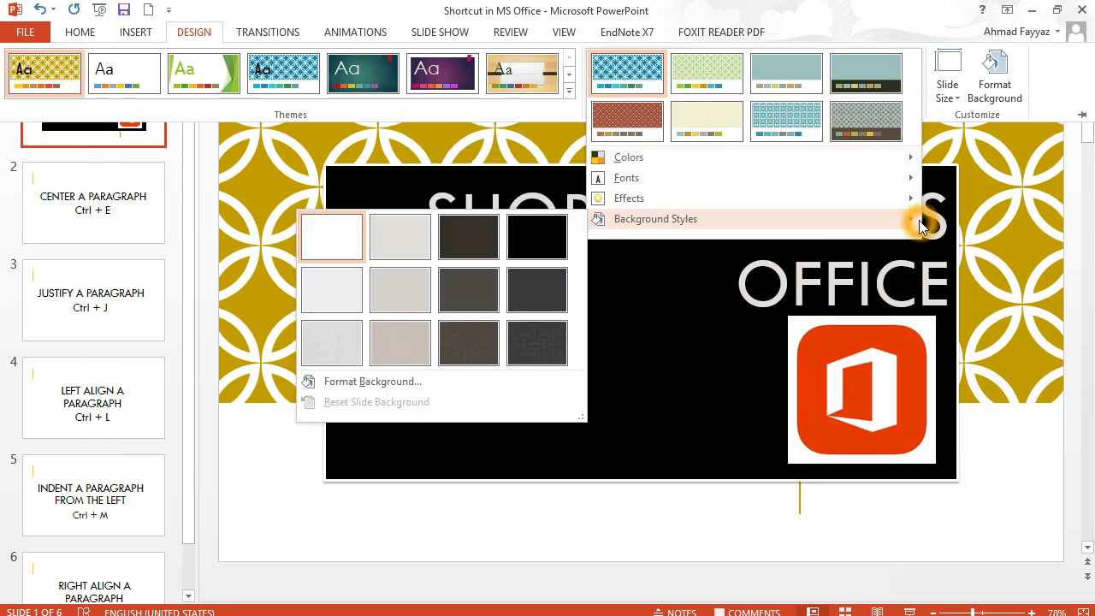
pyautogui.click(655, 227)
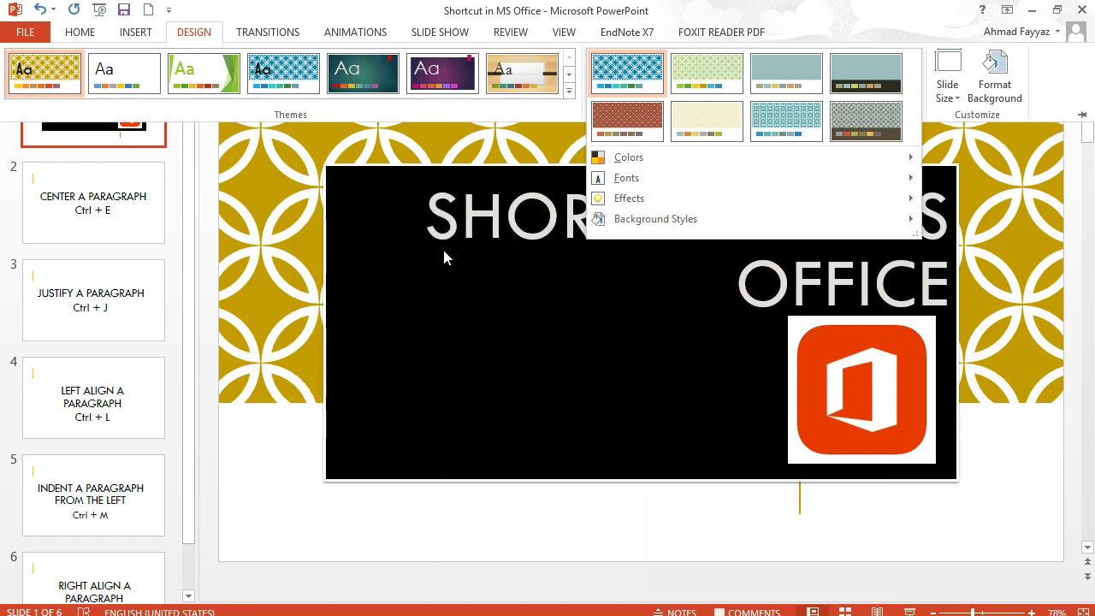
# Apply the dark textured background style to all six slides
pyautogui.click(659, 222)
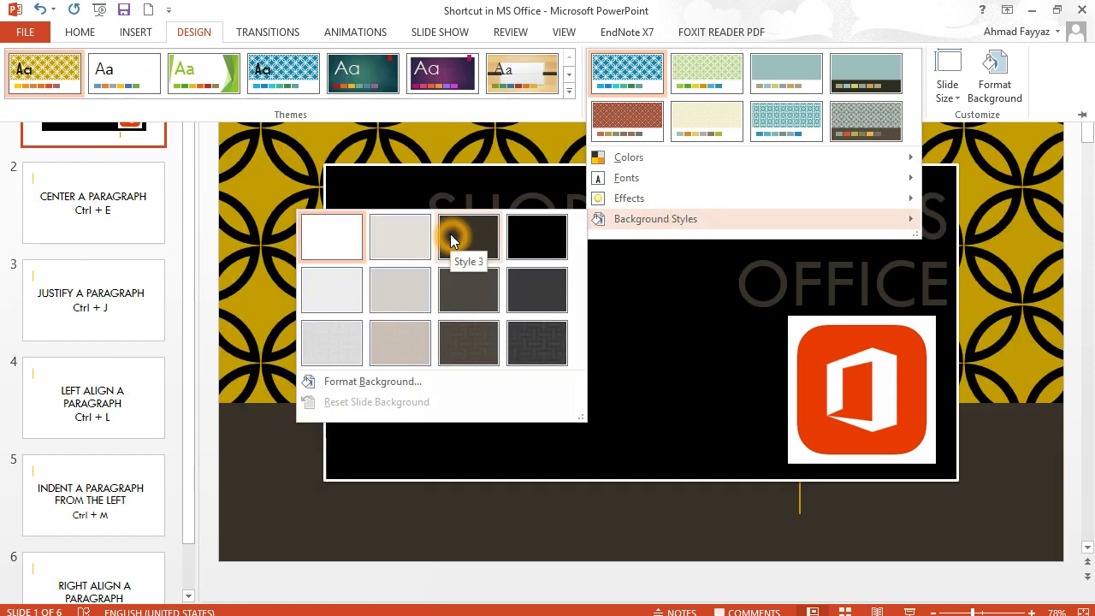
pyautogui.click(458, 240)
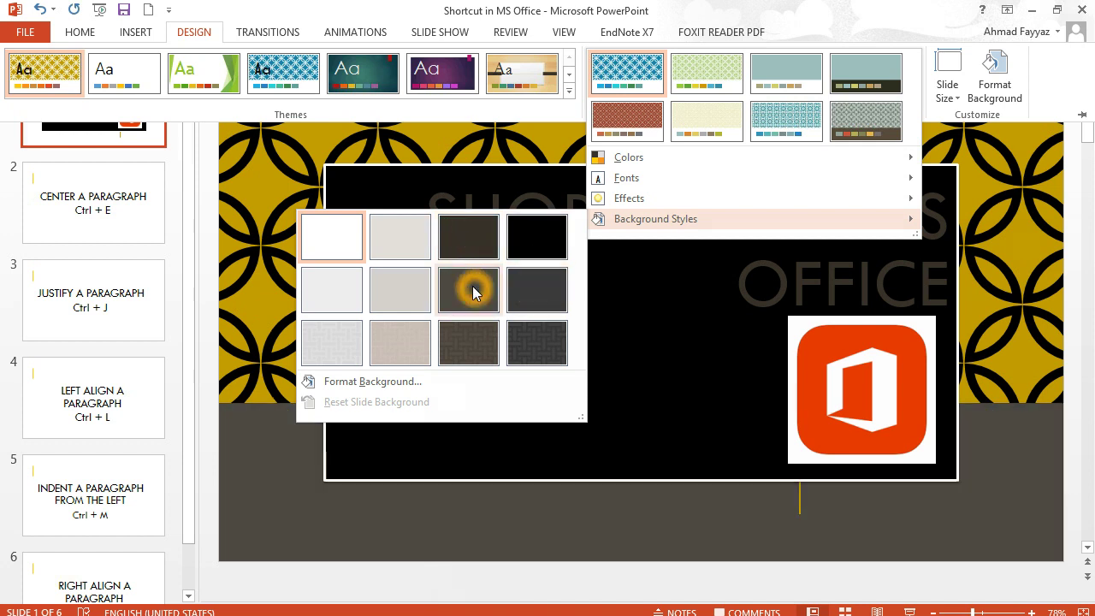
pyautogui.click(329, 379)
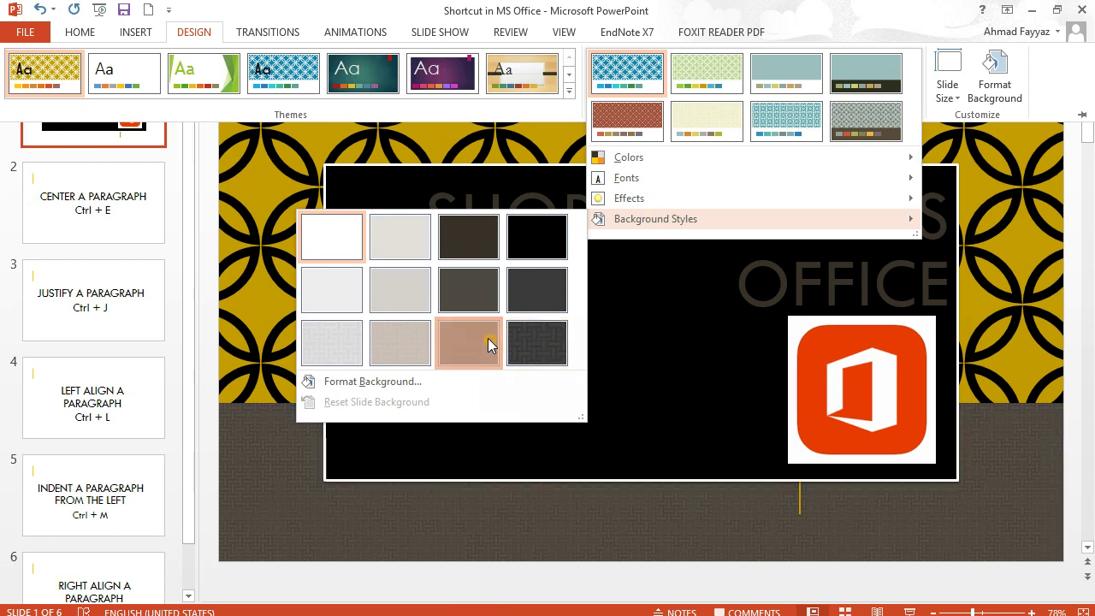
pyautogui.click(487, 342)
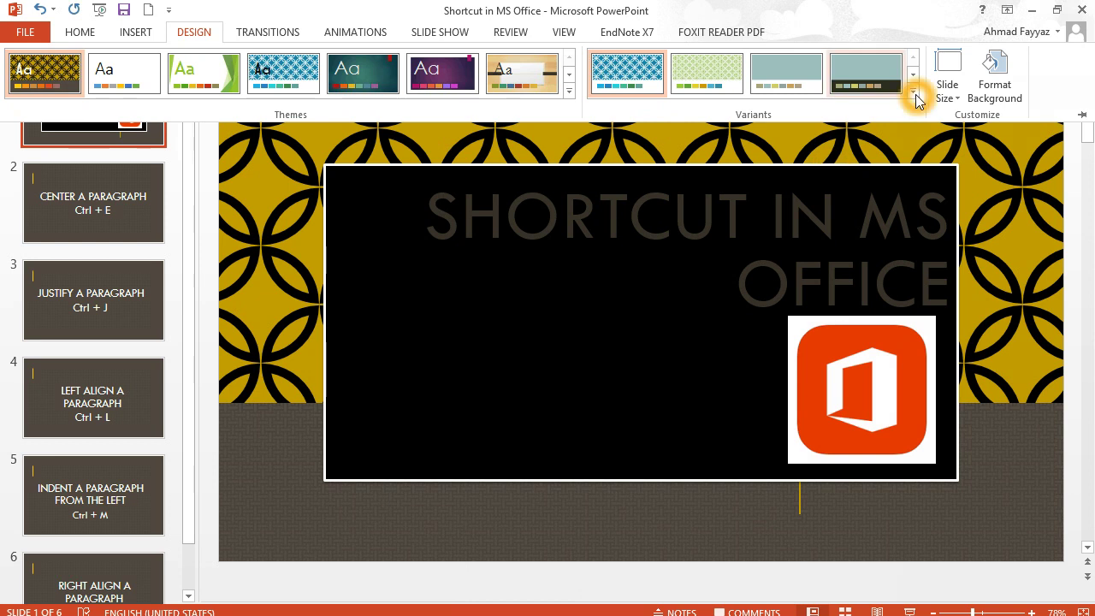
pyautogui.click(913, 92)
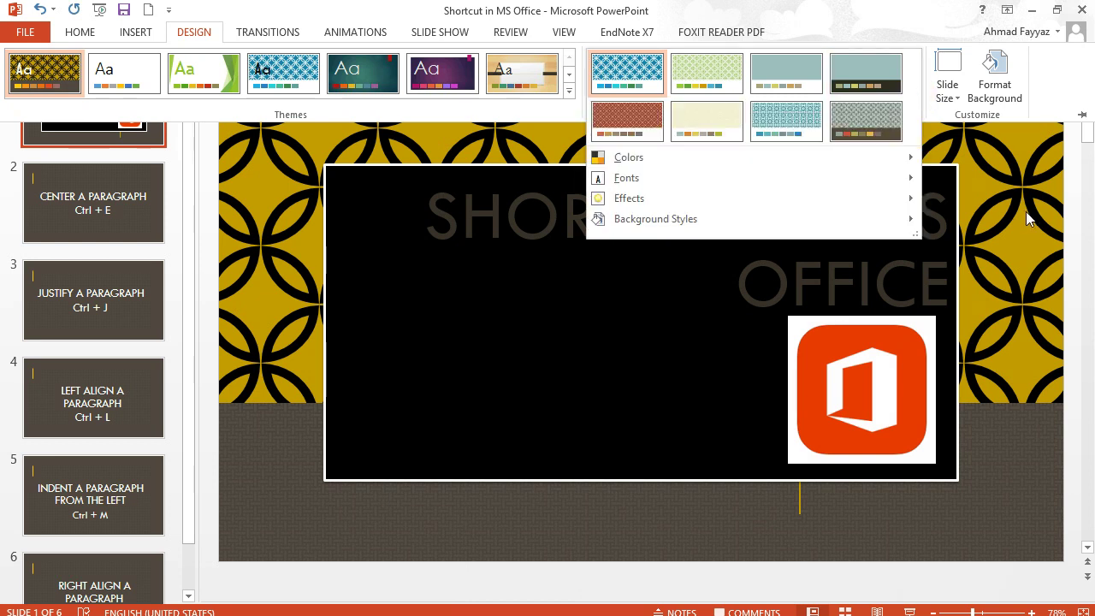
pyautogui.click(972, 161)
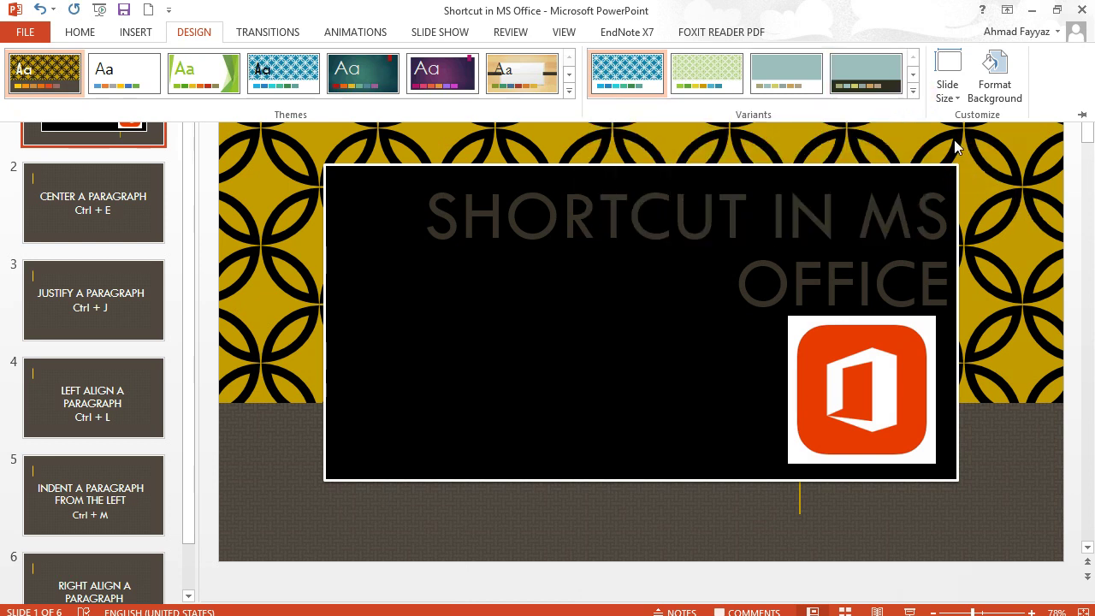
# Change the slide size to Standard (4:3) and choose Ensure Fit to scale content down
pyautogui.click(956, 96)
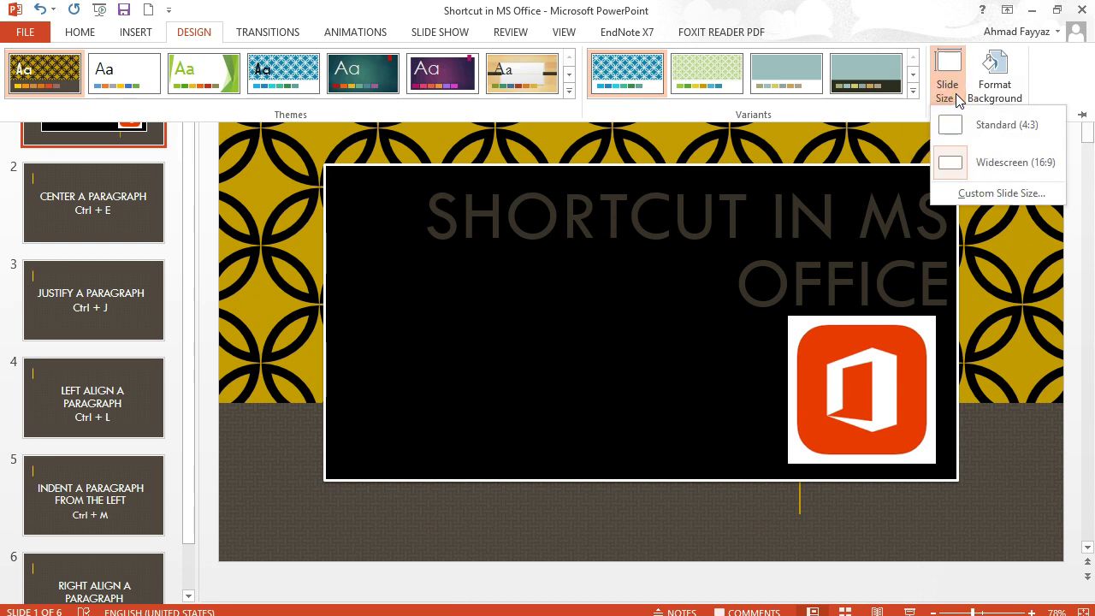
pyautogui.click(989, 128)
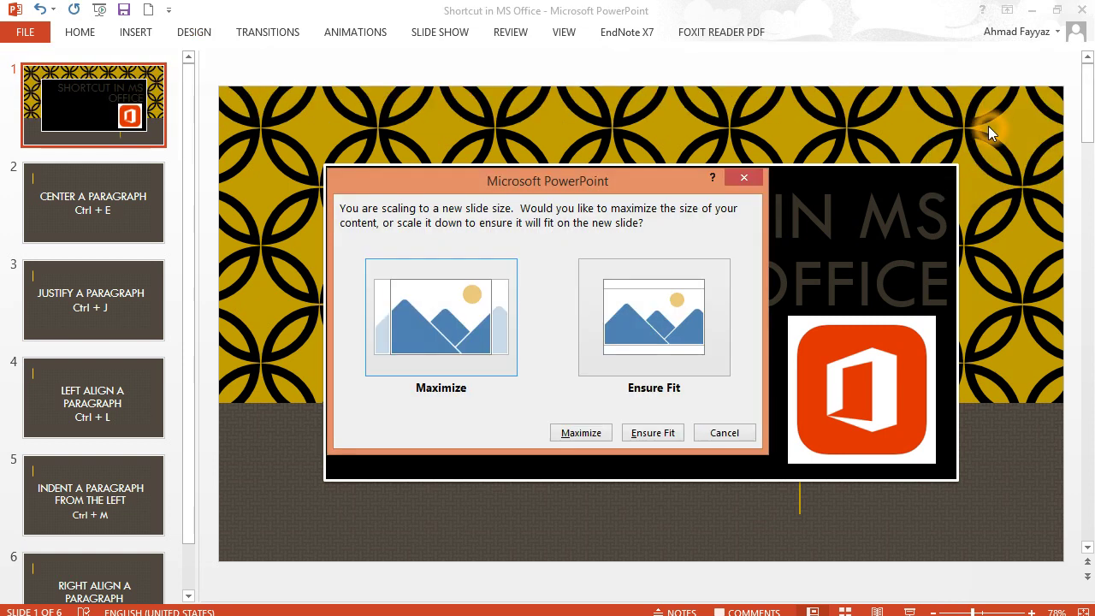
pyautogui.click(658, 318)
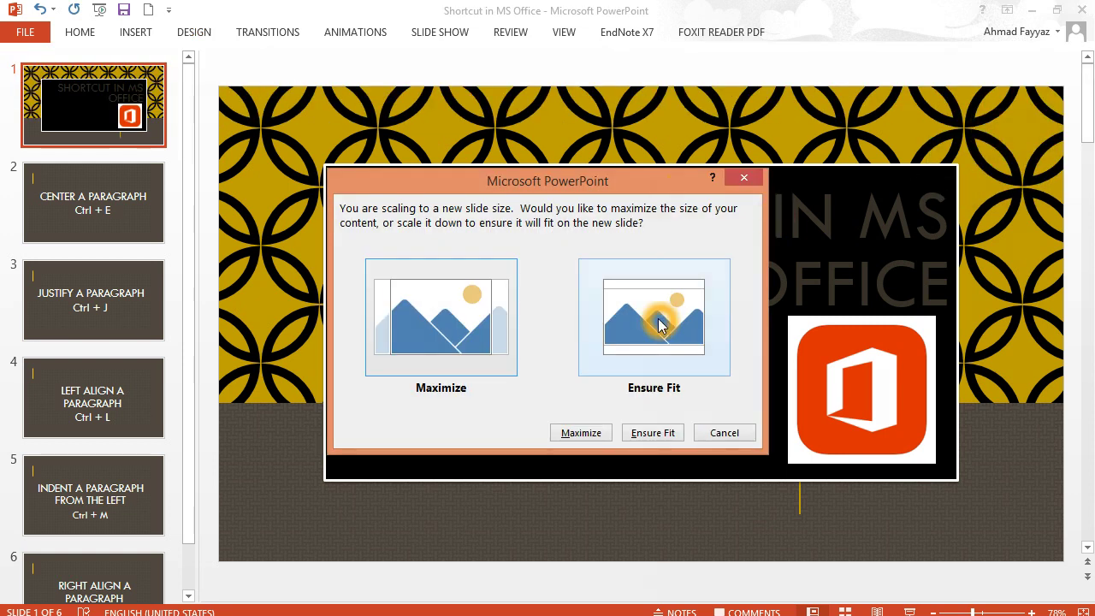
pyautogui.click(630, 350)
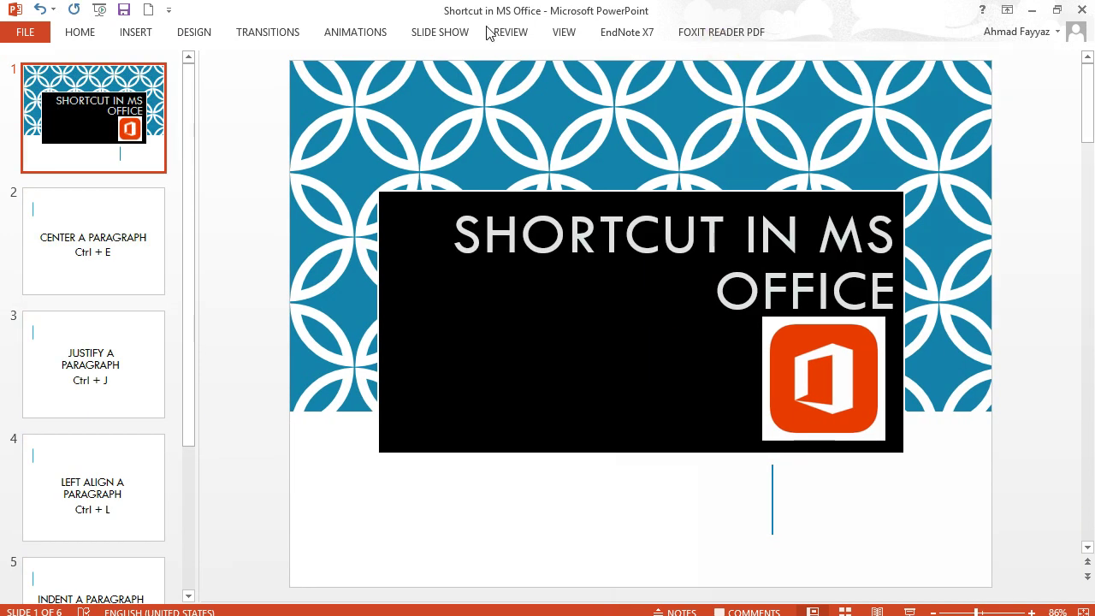
# Restore and re-maximize the PowerPoint window, back on the Design tab
pyautogui.moveTo(183, 12); pyautogui.dragTo(194, 30)
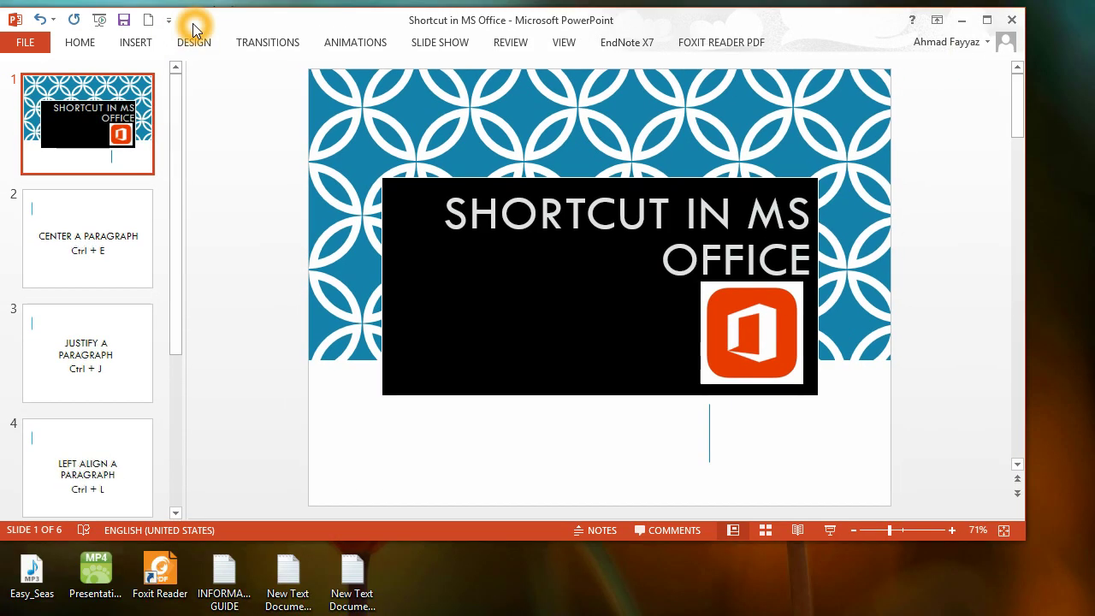
pyautogui.click(195, 42)
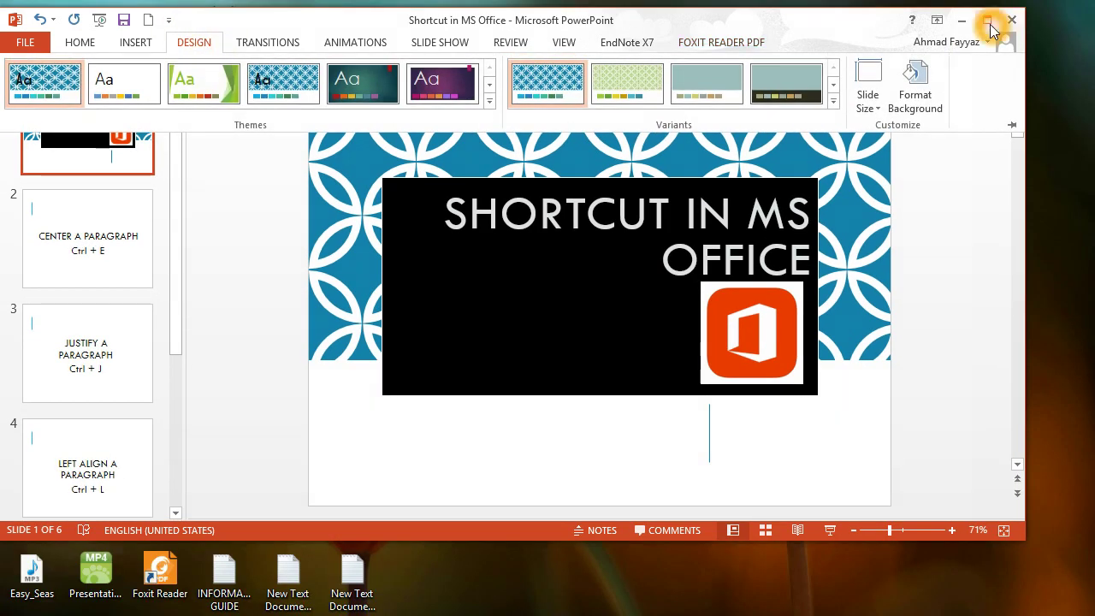
pyautogui.click(987, 20)
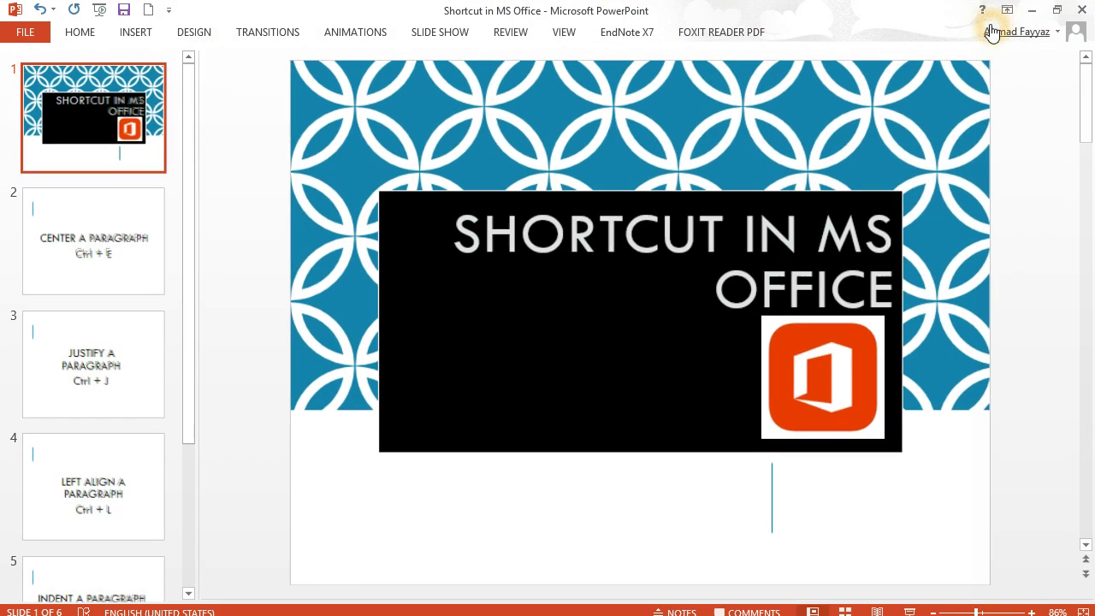
pyautogui.click(200, 34)
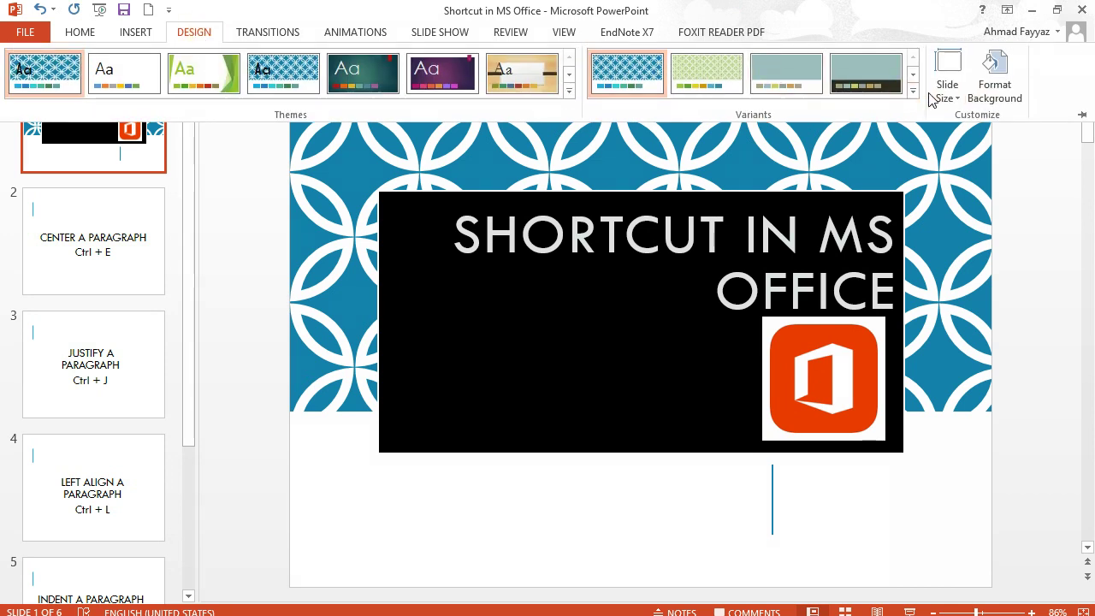
# Open the custom Slide Size settings and close them unchanged, keeping 10 × 7.5 in landscape
pyautogui.click(958, 101)
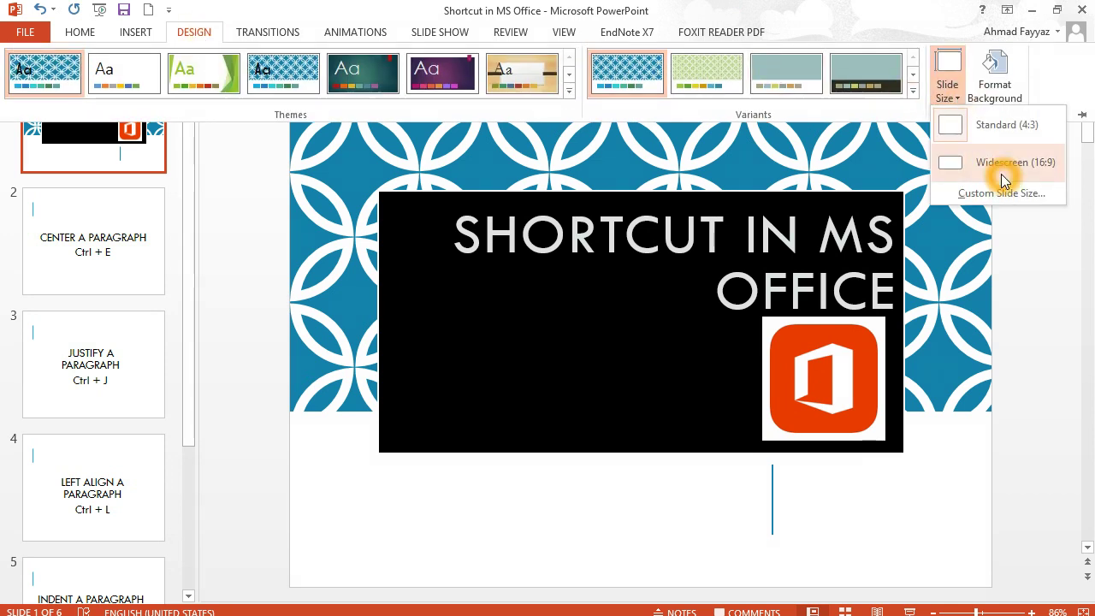
pyautogui.click(999, 189)
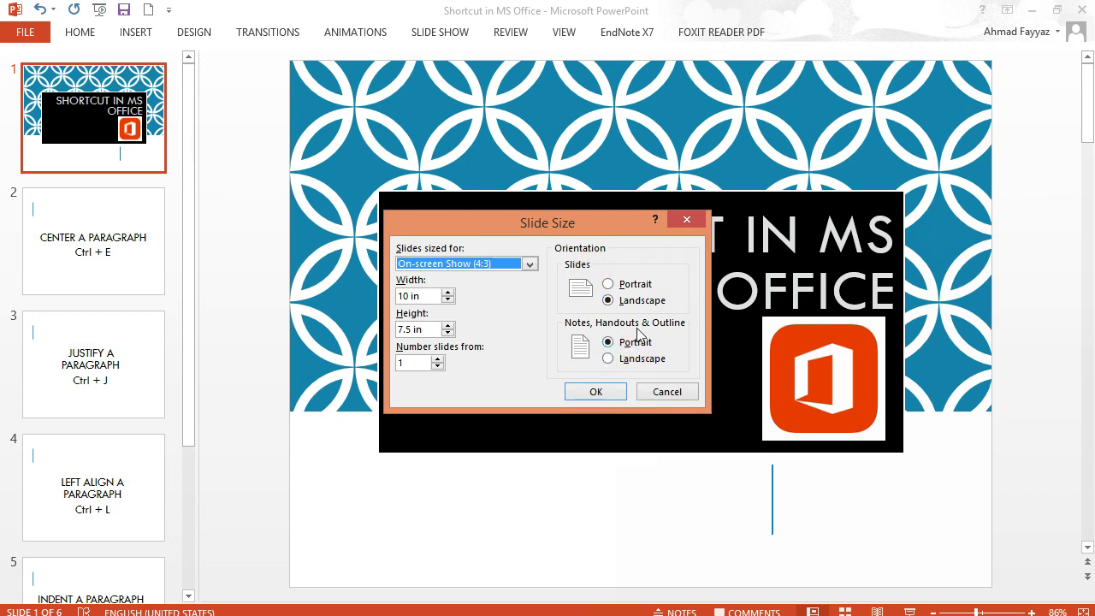
pyautogui.click(604, 274)
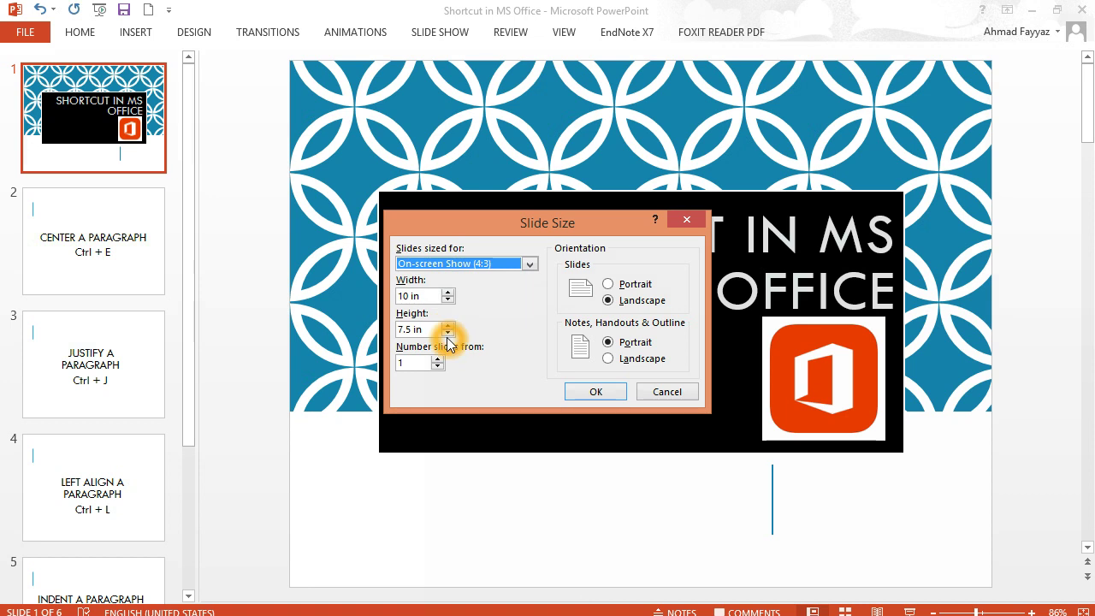
pyautogui.click(186, 35)
pyautogui.click(686, 219)
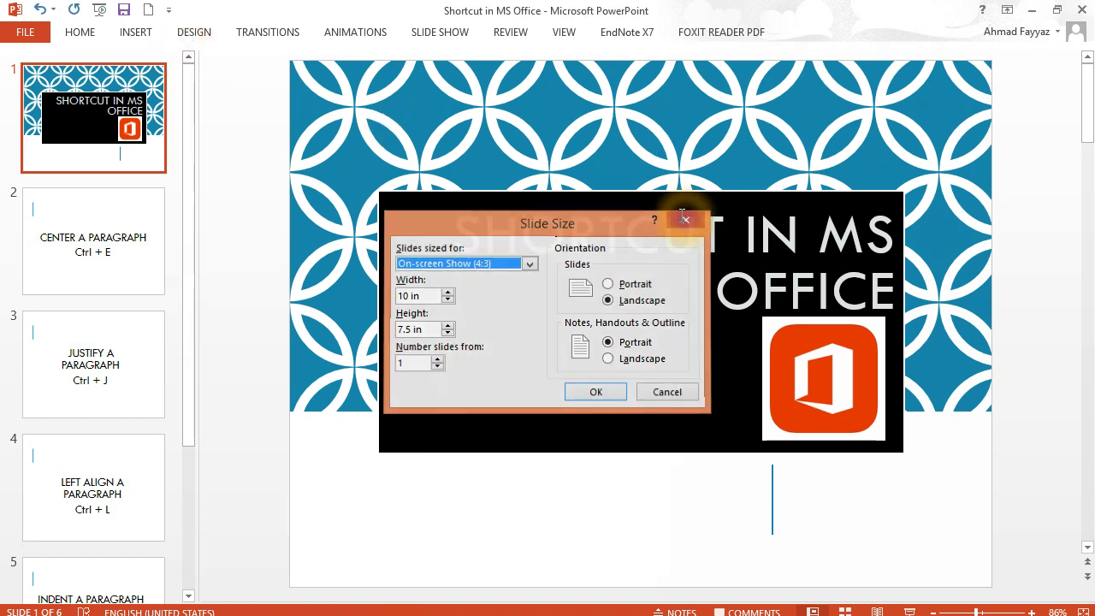
pyautogui.click(194, 32)
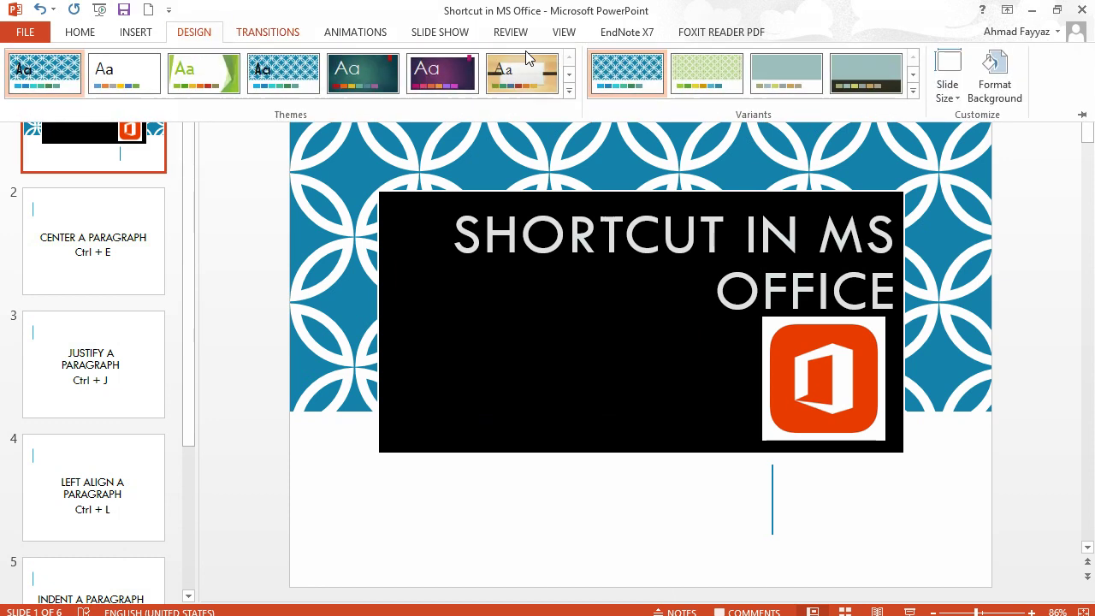
pyautogui.click(913, 90)
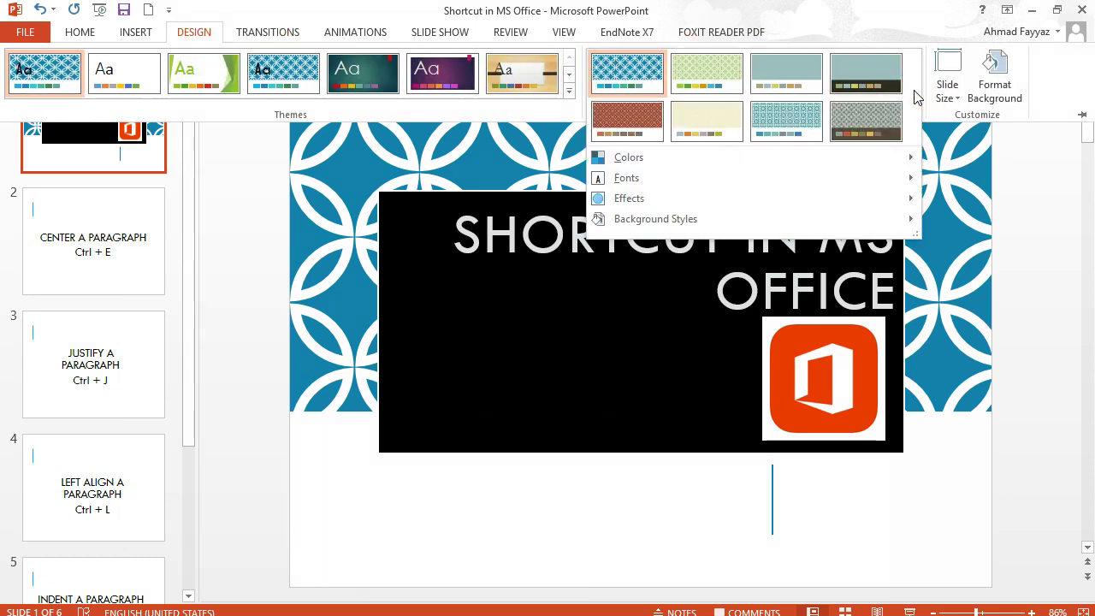
pyautogui.click(909, 214)
pyautogui.click(956, 88)
pyautogui.click(956, 88)
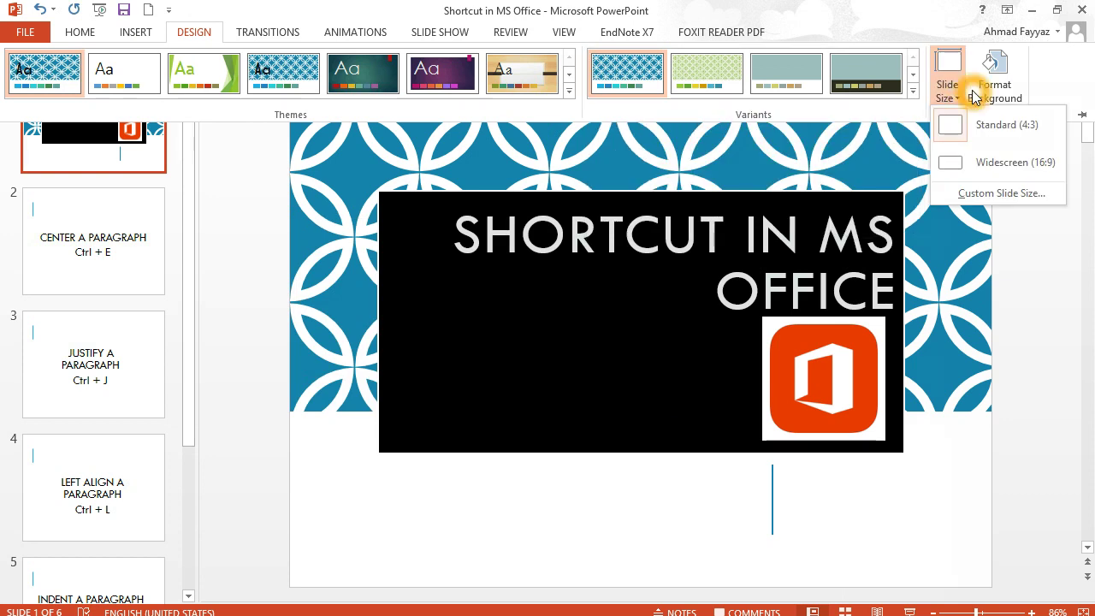
pyautogui.click(1070, 73)
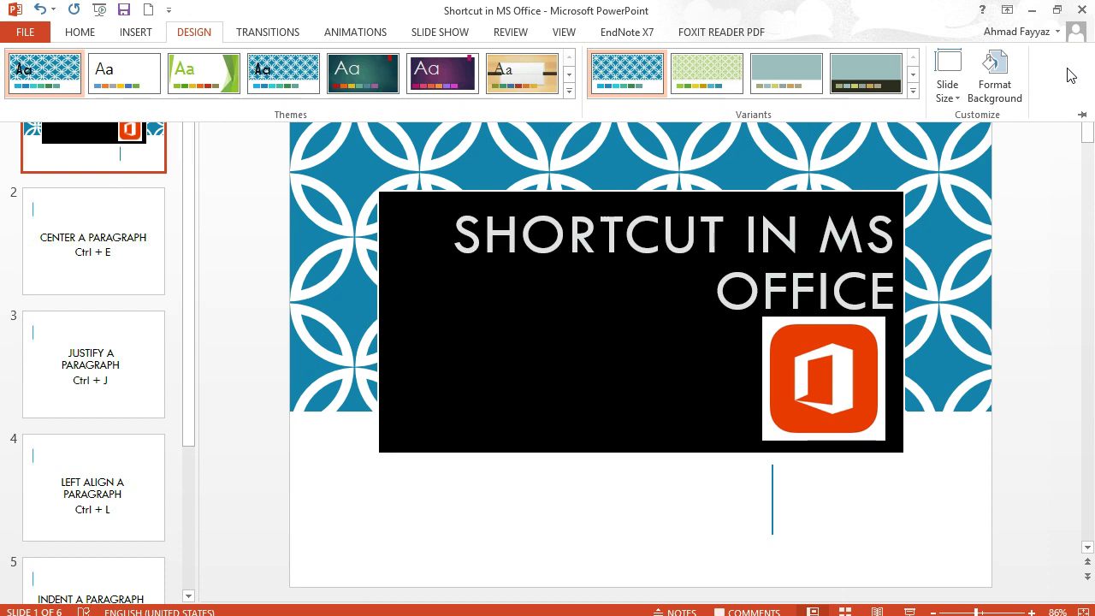
pyautogui.click(997, 100)
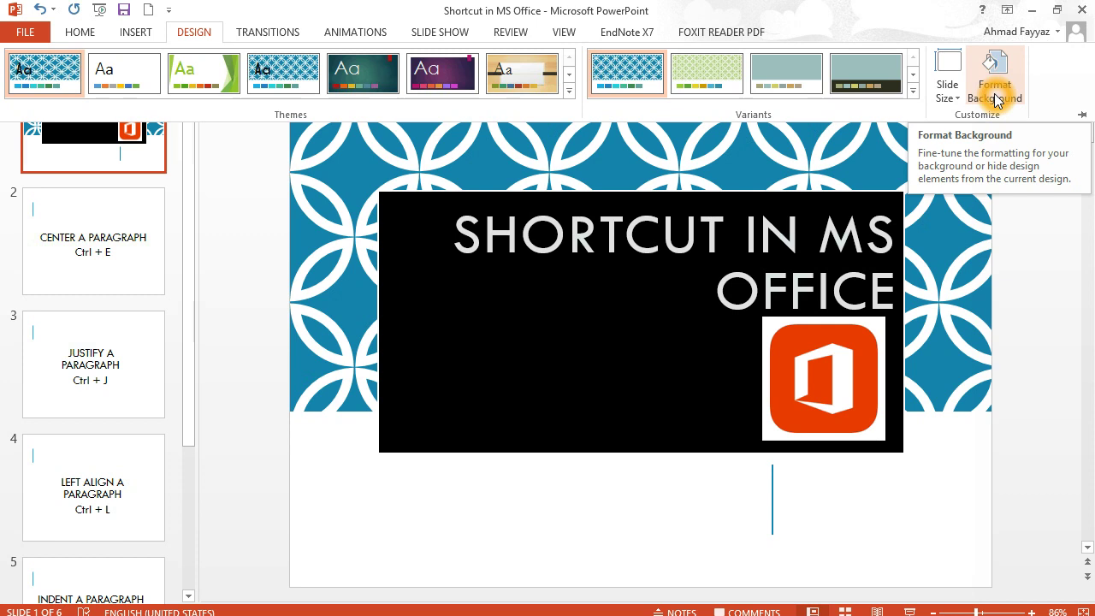
# In Format Background, try gradient and texture fills, then pattern fills ending on the blue grid
pyautogui.click(994, 98)
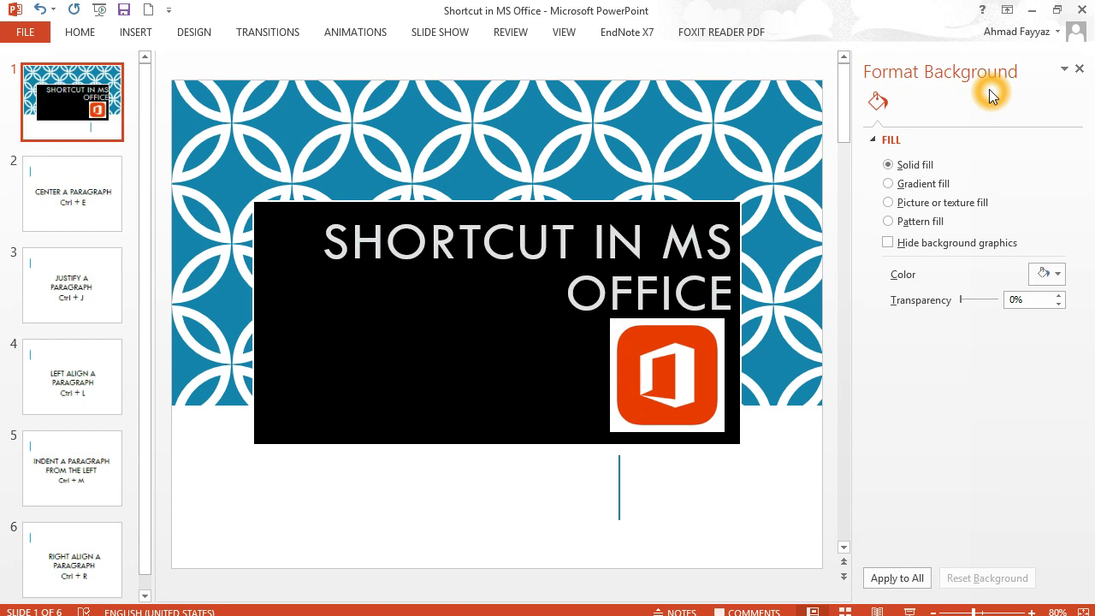
pyautogui.click(889, 183)
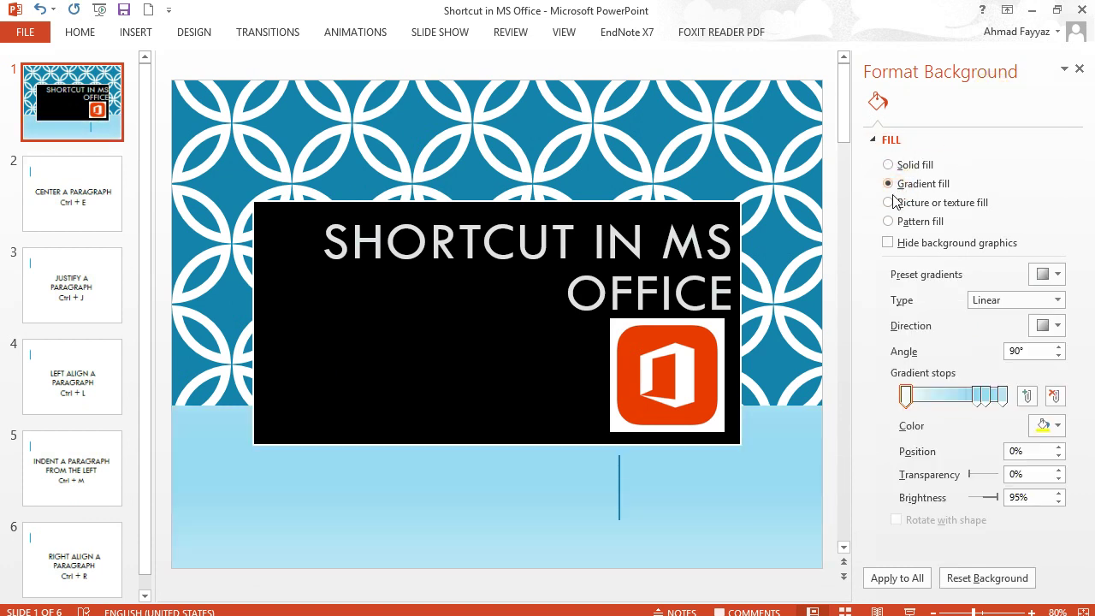
pyautogui.click(887, 204)
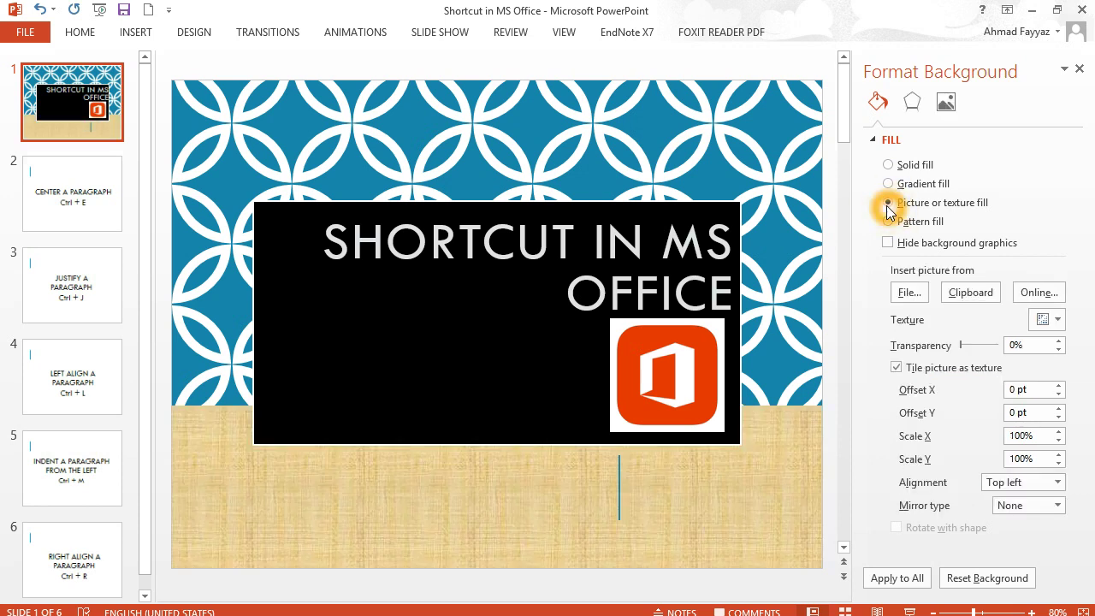
pyautogui.click(887, 221)
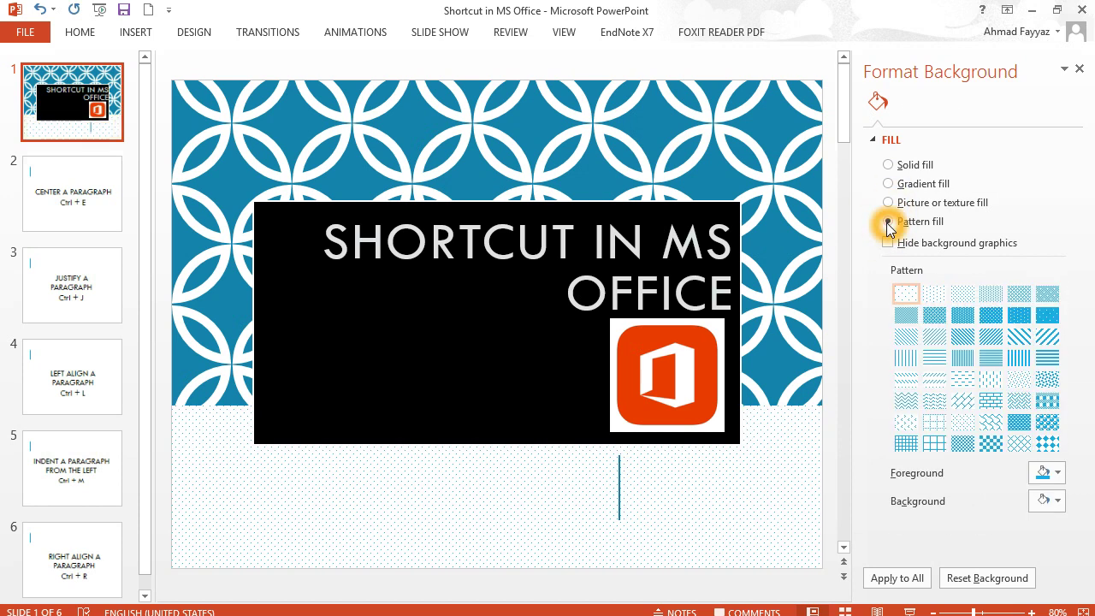
pyautogui.click(932, 319)
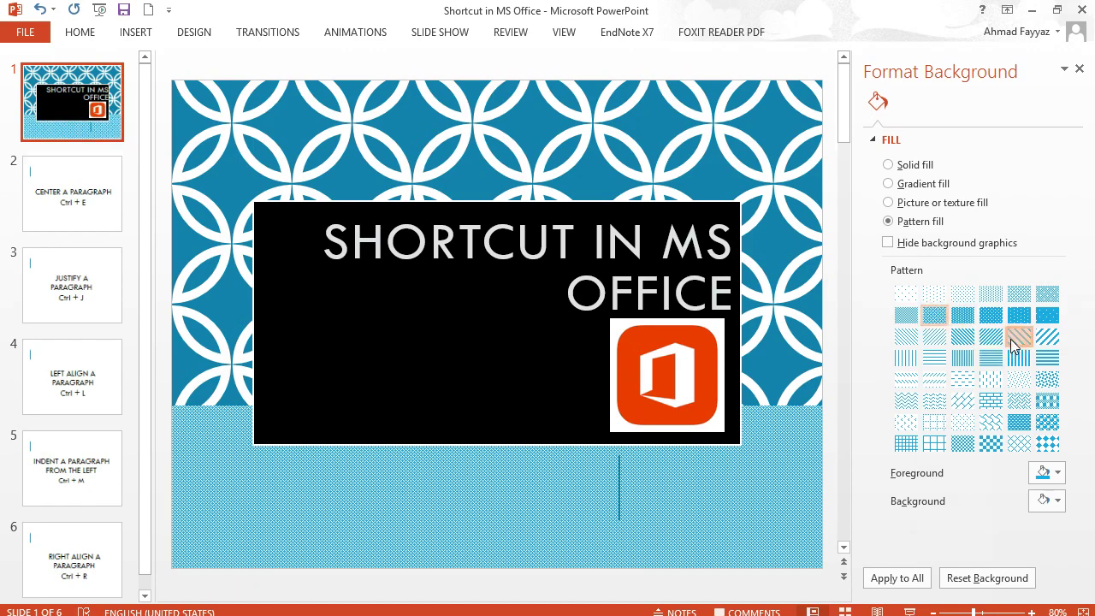
pyautogui.click(1016, 426)
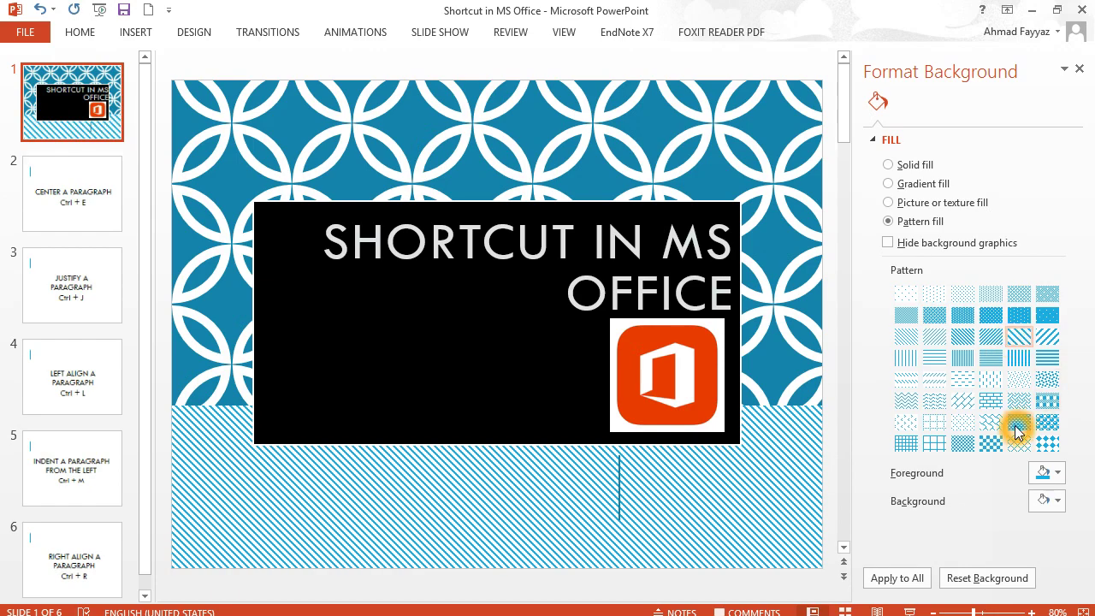
pyautogui.click(990, 425)
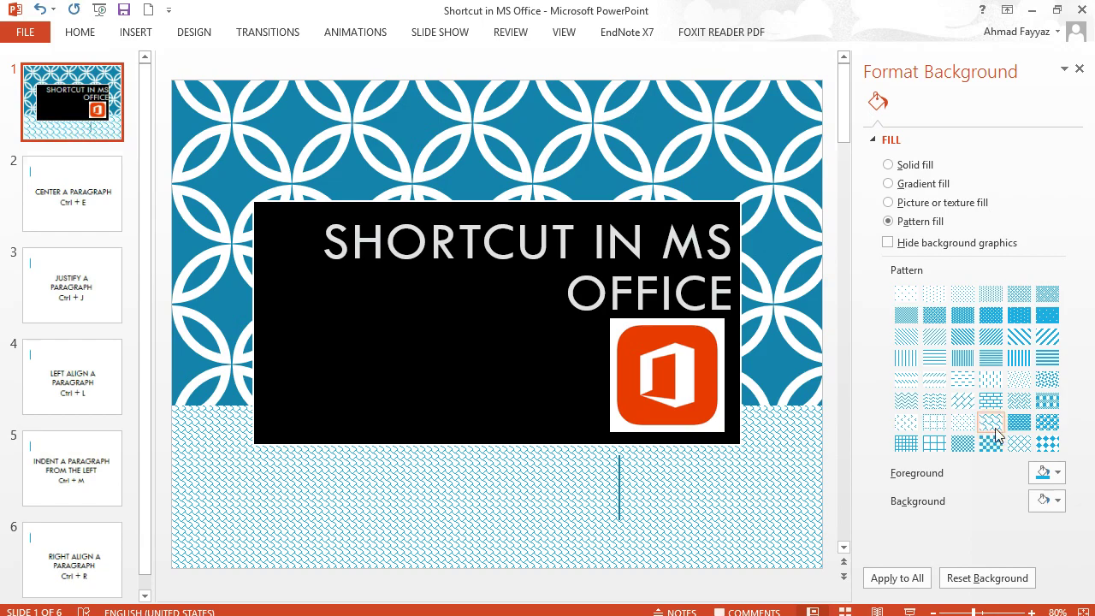
pyautogui.click(940, 446)
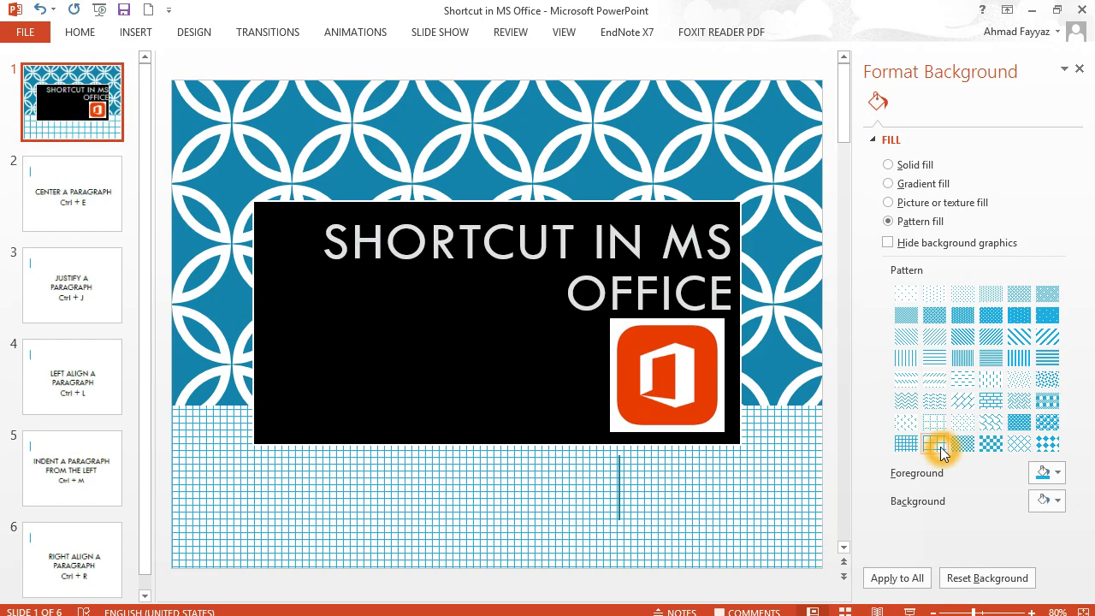
# Recolour the grid pattern with yellow foreground lines on a black background
pyautogui.click(1050, 476)
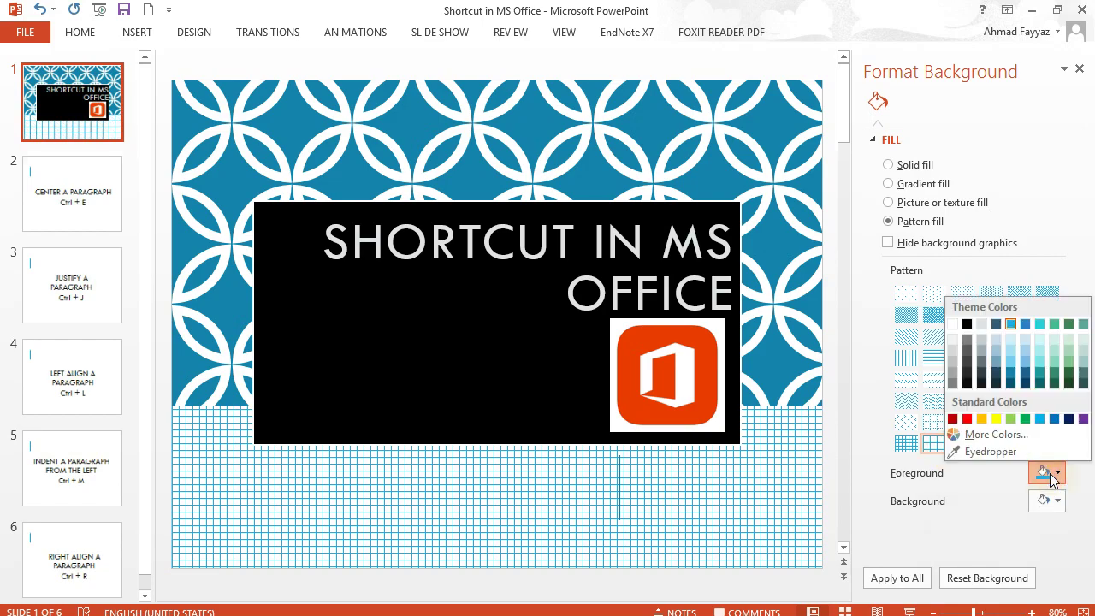
pyautogui.click(995, 417)
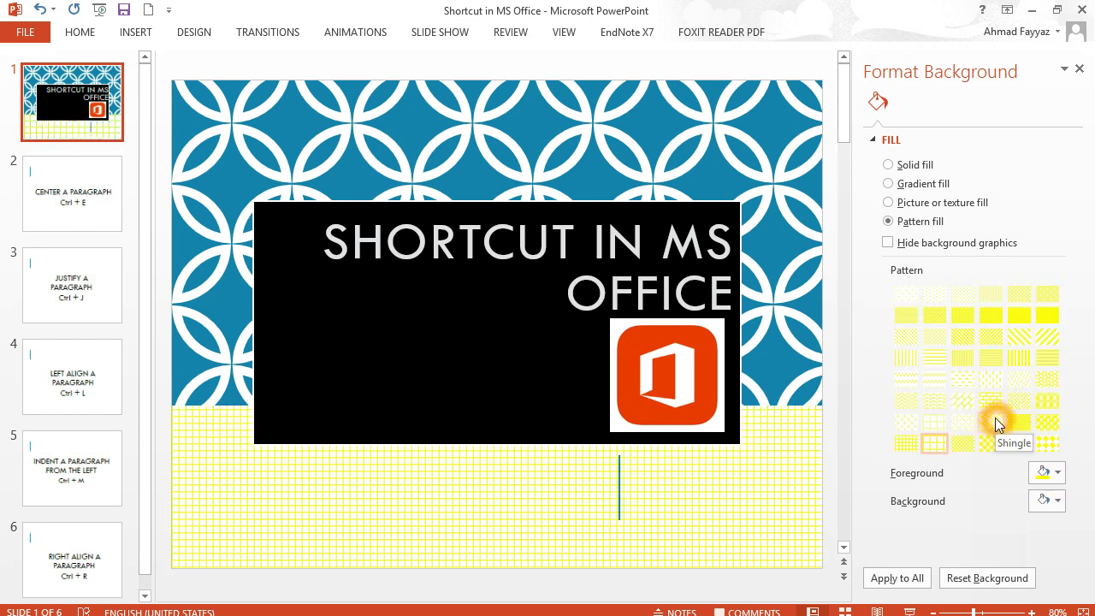
pyautogui.click(1060, 500)
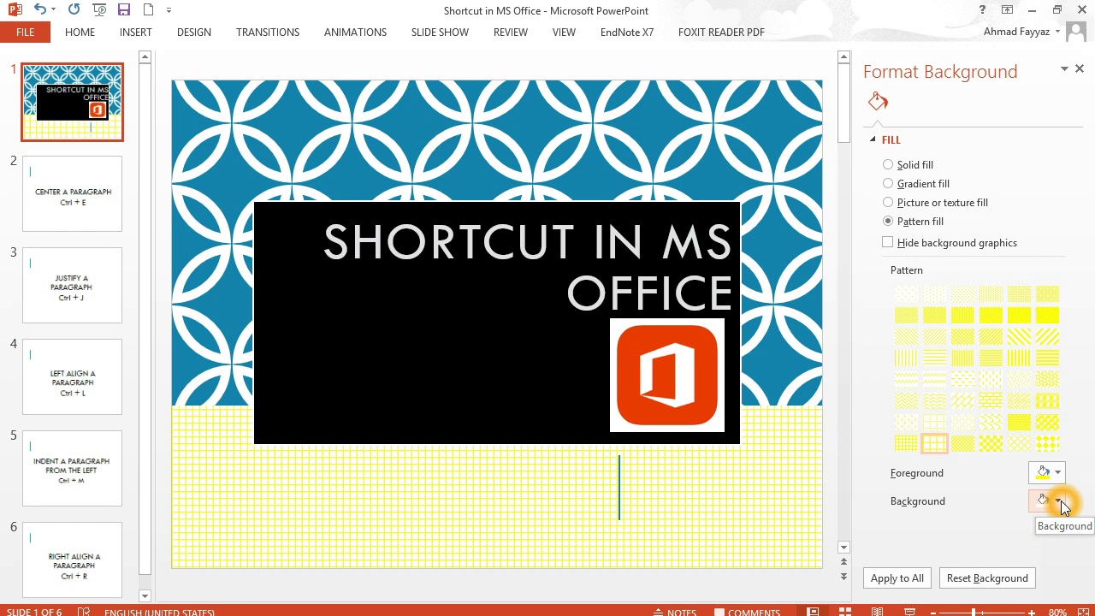
pyautogui.click(1061, 502)
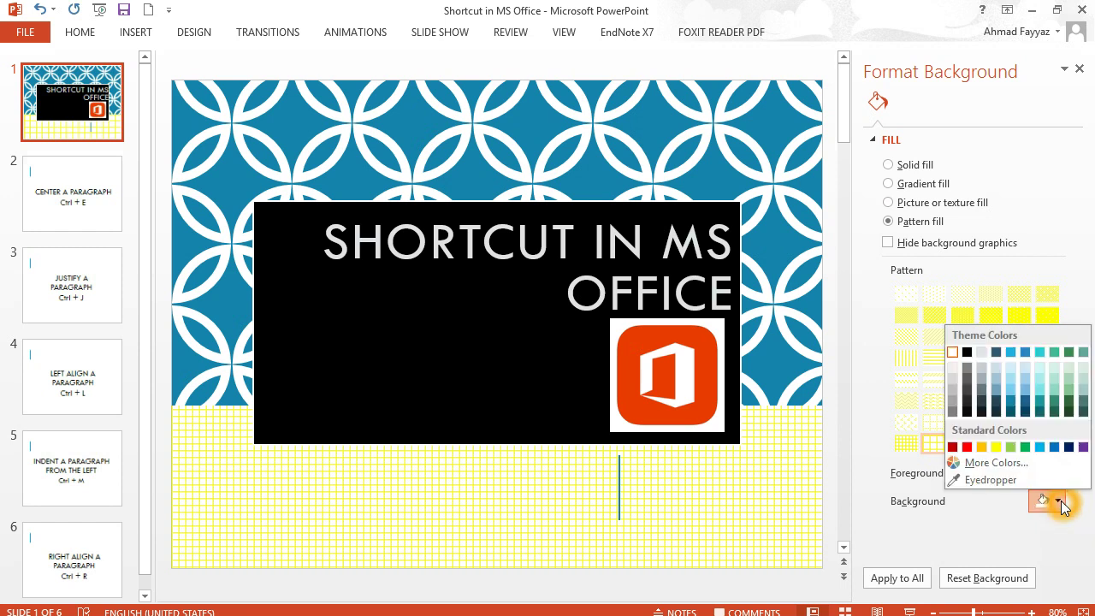
pyautogui.click(967, 351)
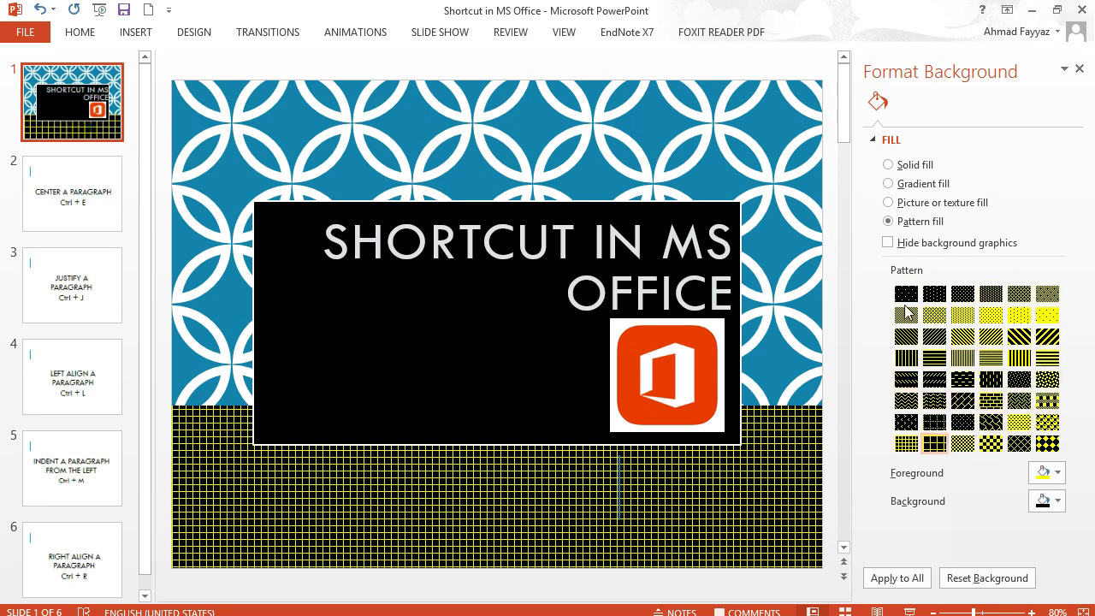
pyautogui.click(932, 212)
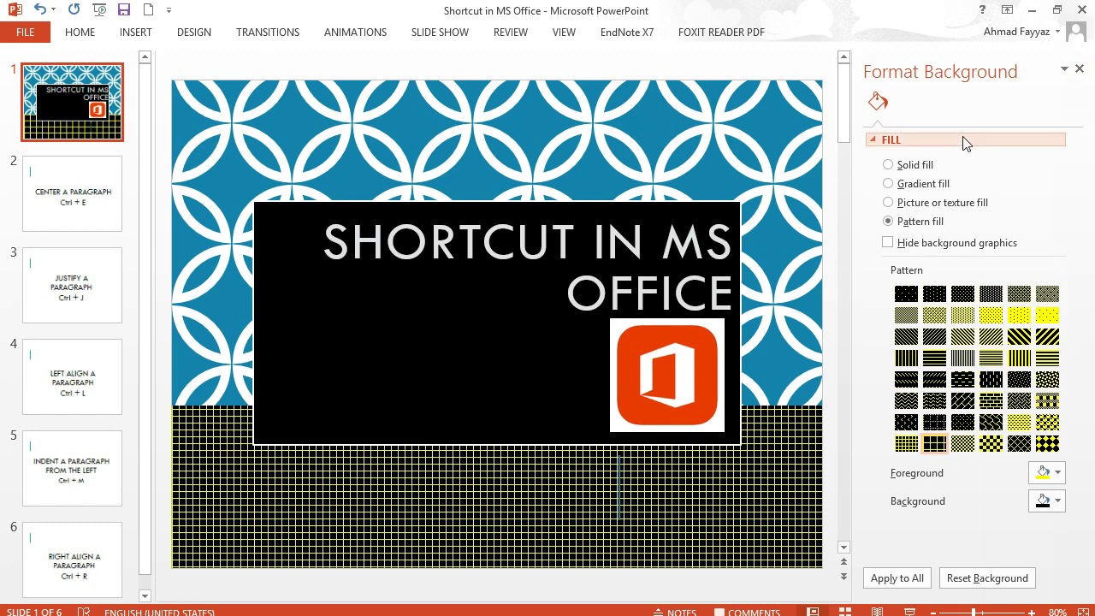
# Fill the slide background with the papyrus texture and close the Format Background pane
pyautogui.click(888, 203)
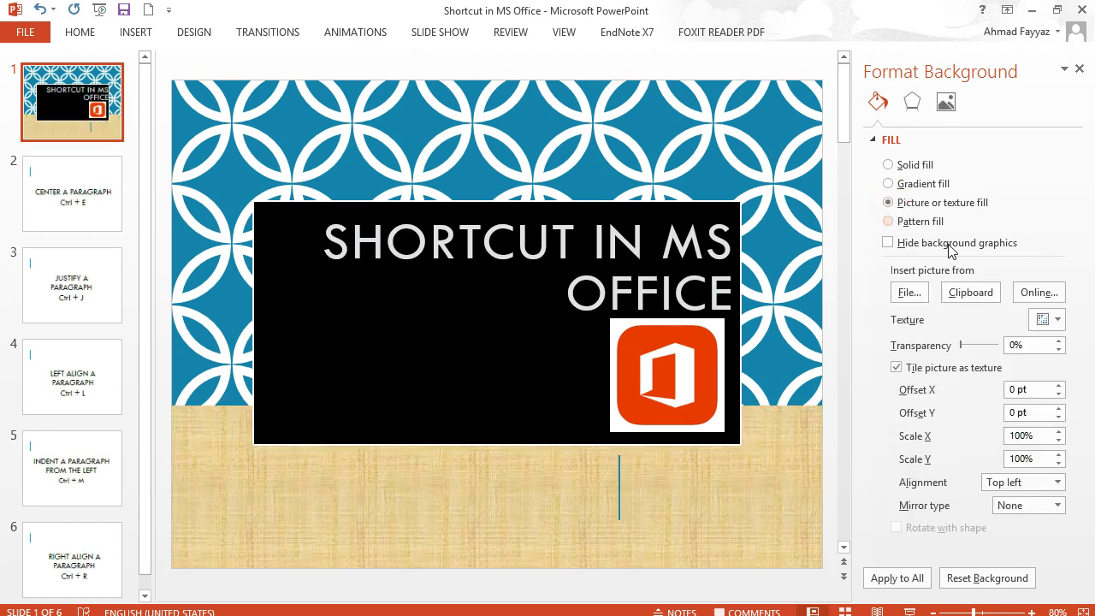
pyautogui.click(960, 265)
pyautogui.click(936, 160)
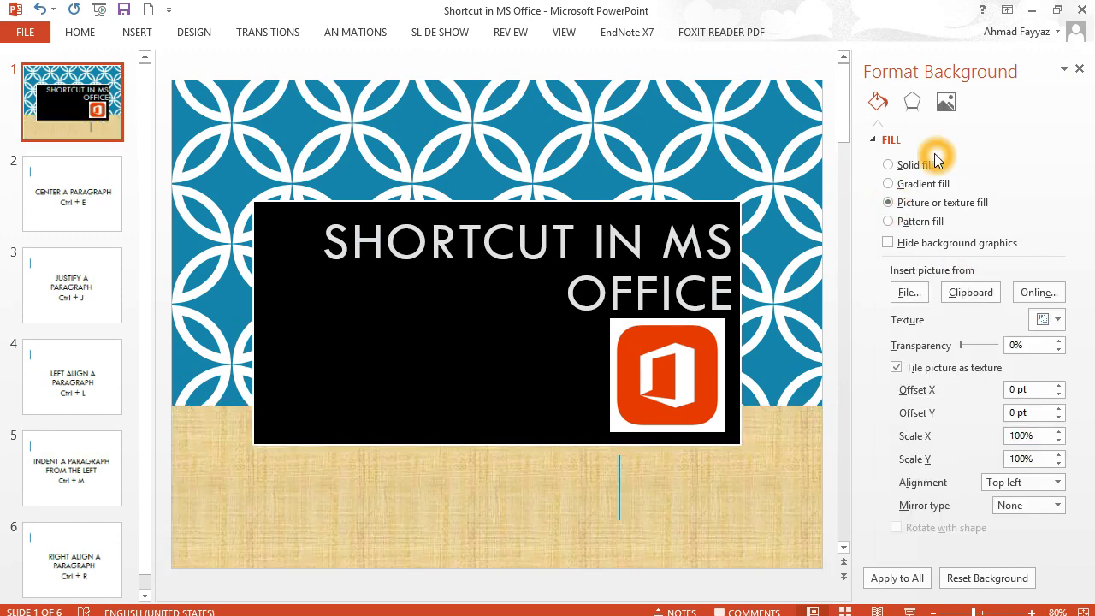
pyautogui.click(1079, 69)
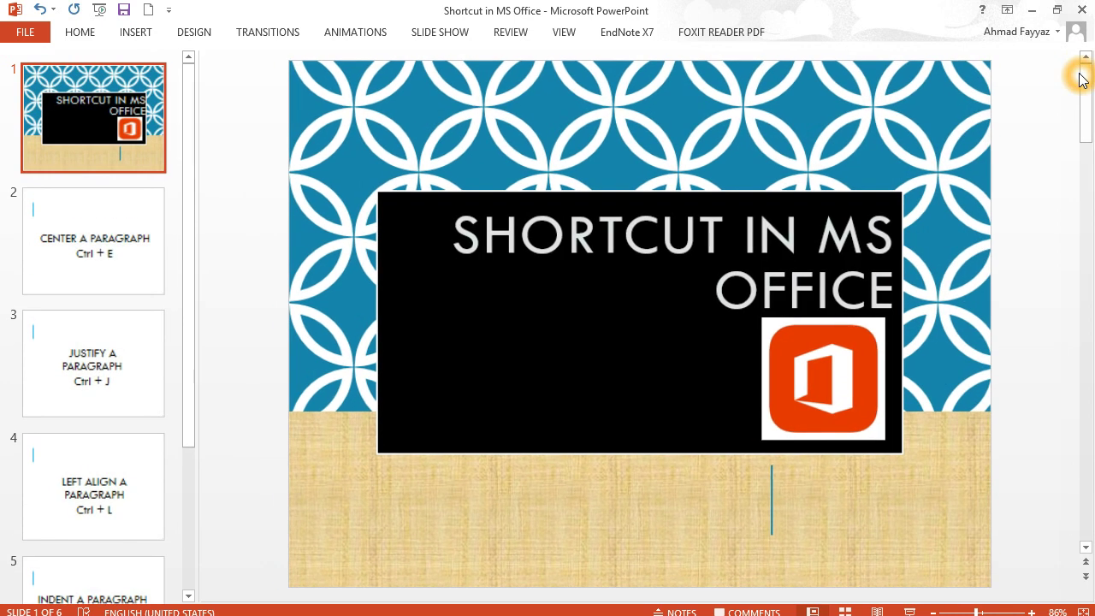
pyautogui.click(662, 66)
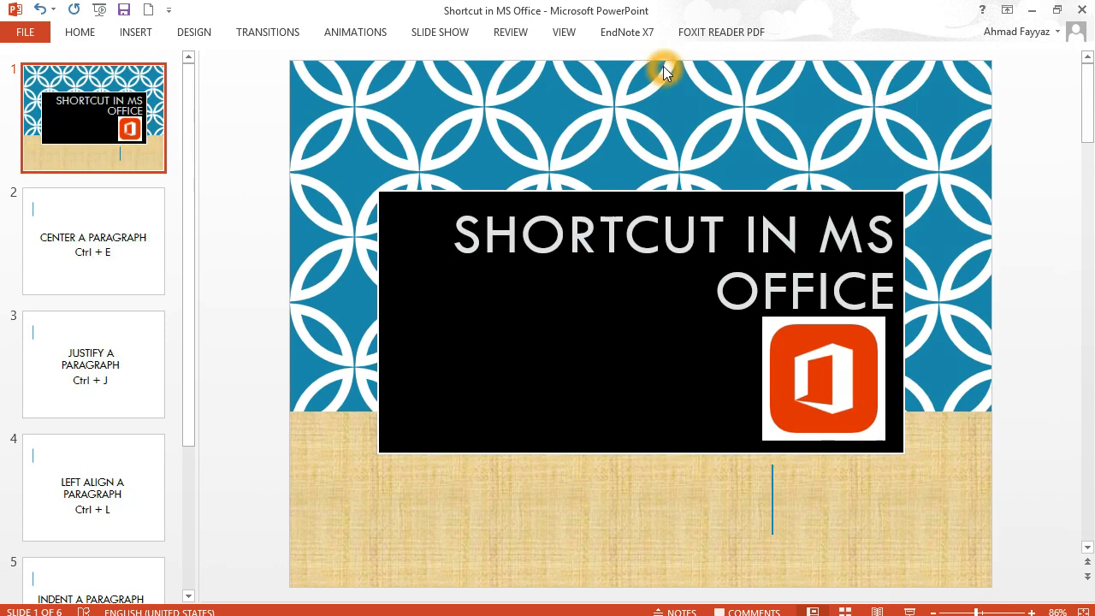
# Return to the Design tab and reach for the Variants gallery's More arrow
pyautogui.click(195, 33)
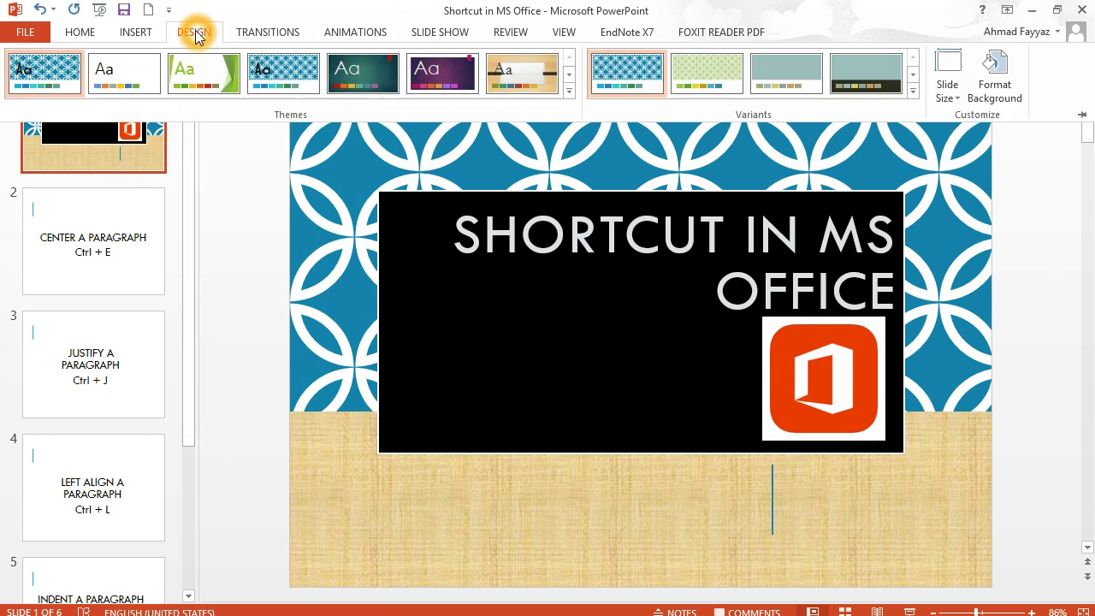
pyautogui.click(912, 94)
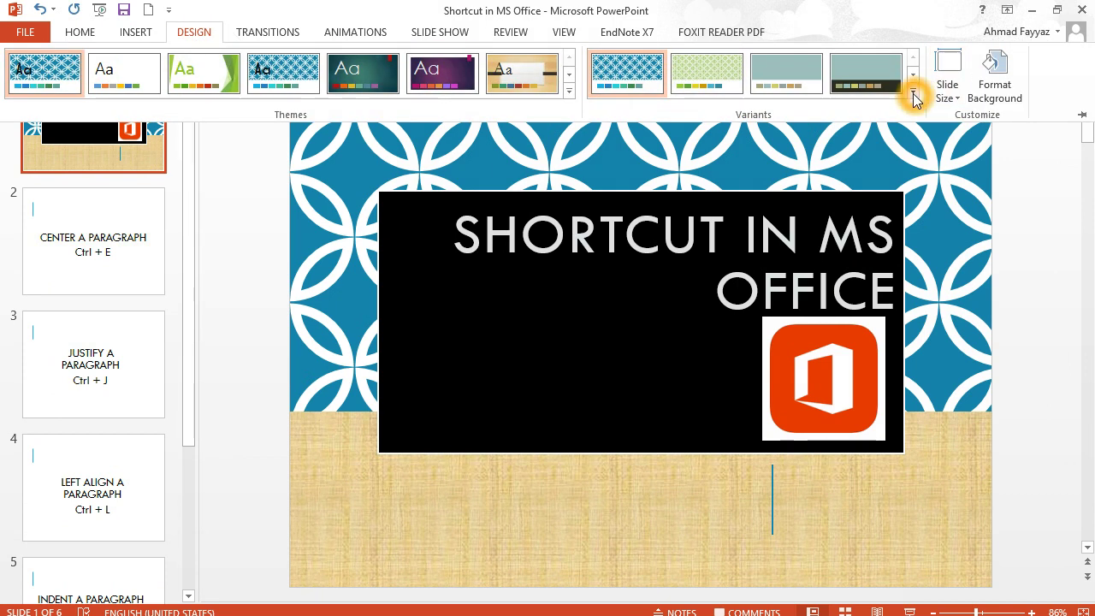